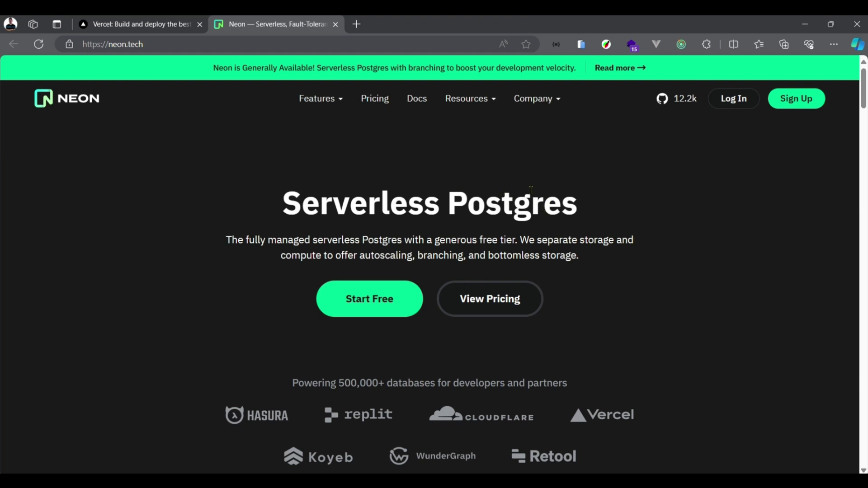
Step: Log in to Neon with the GitHub account
click(736, 102)
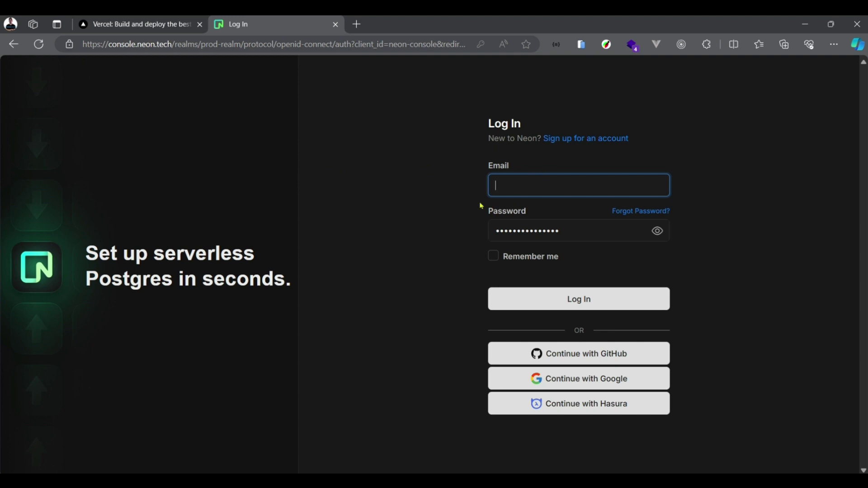
click(571, 362)
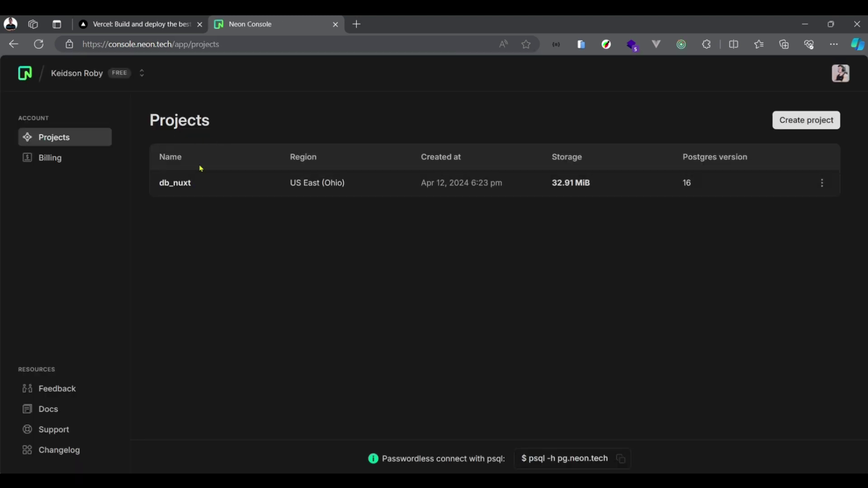
Step: Examine the project list and the plan options offered for creating another project
click(809, 120)
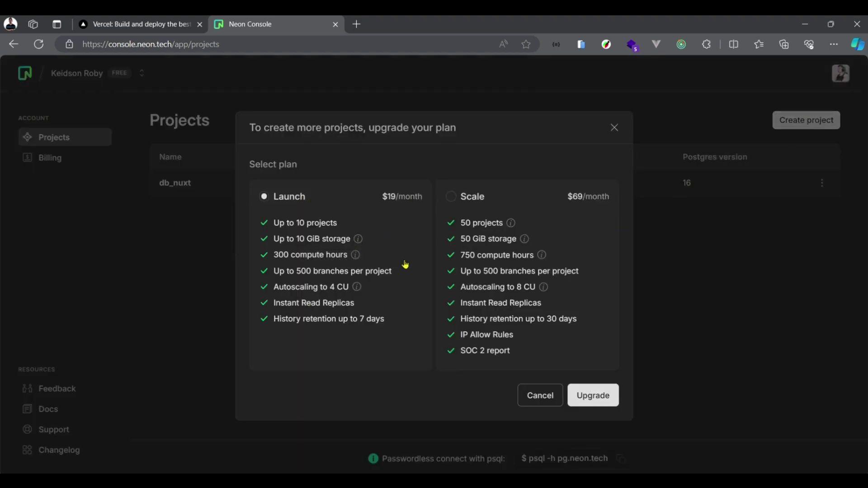
click(614, 128)
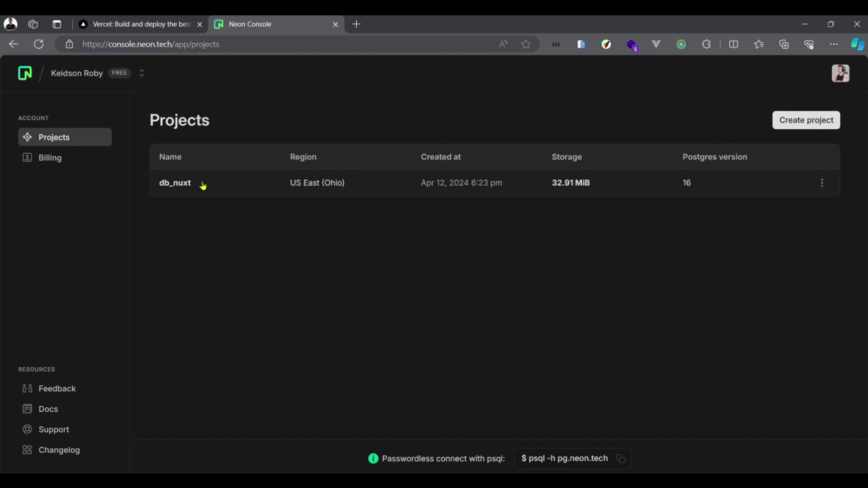
drag(203, 186, 148, 183)
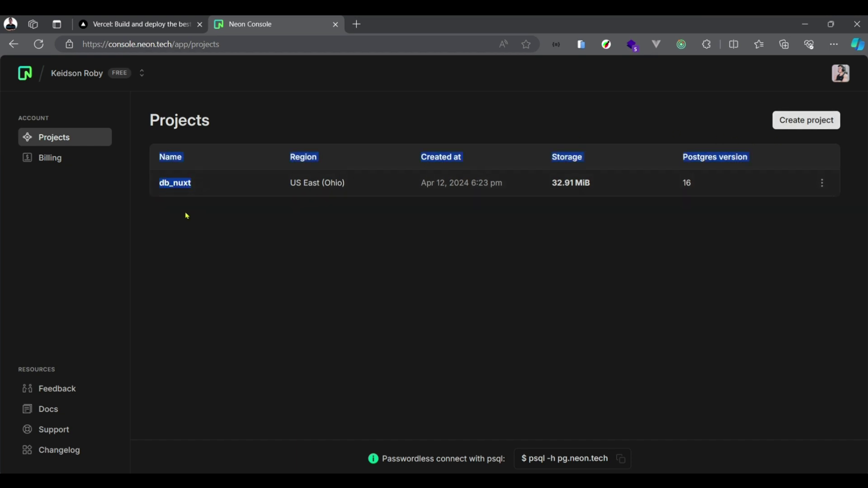
click(174, 186)
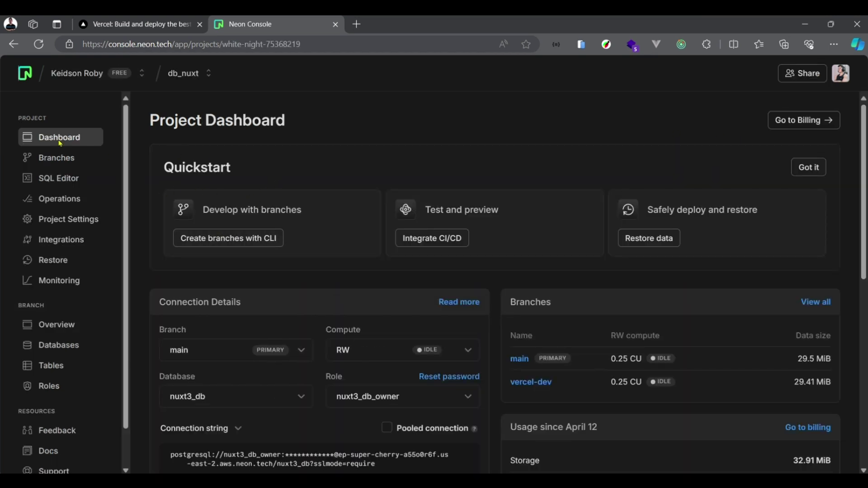
click(14, 43)
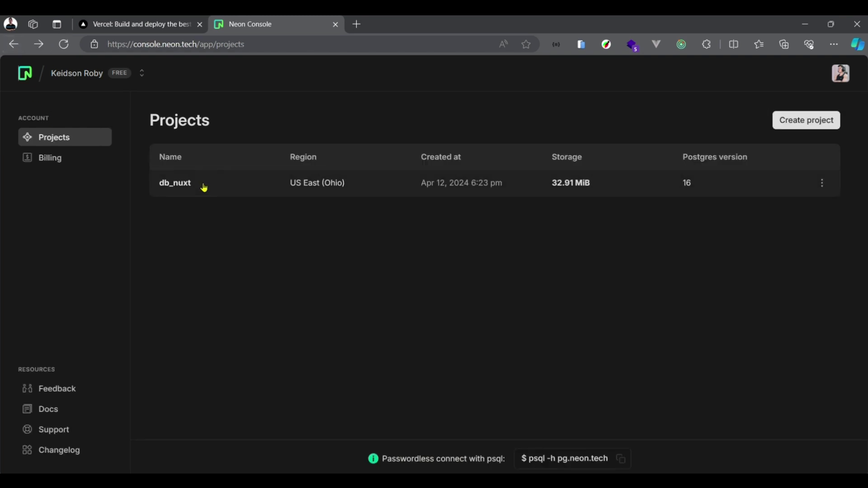
drag(204, 188, 148, 193)
click(563, 291)
click(812, 121)
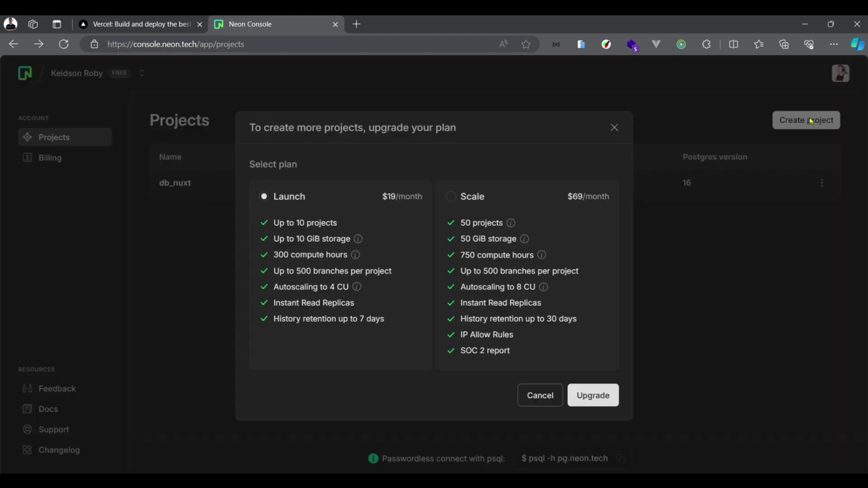
click(614, 126)
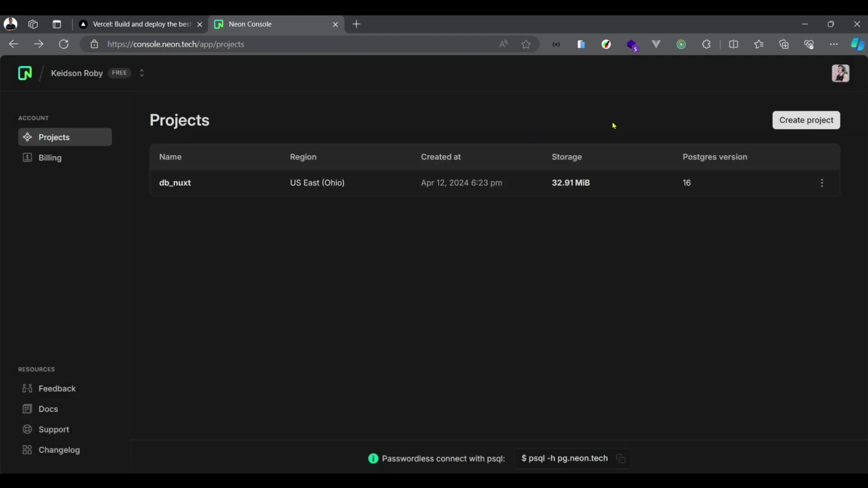
Step: Open the database list of the db_nuxt project and look at the database creation form
click(180, 183)
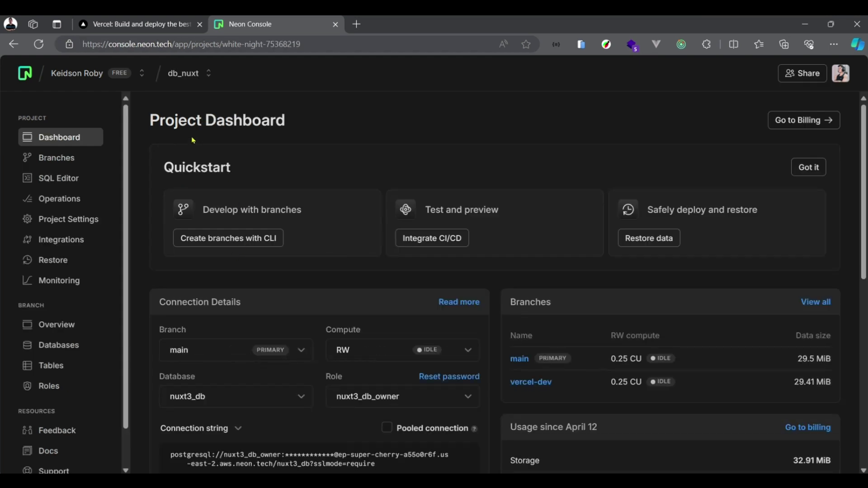
click(57, 345)
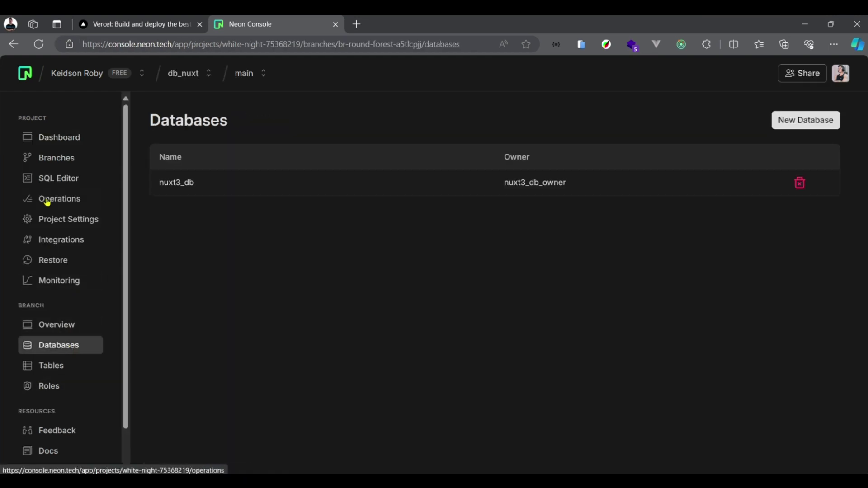
click(792, 121)
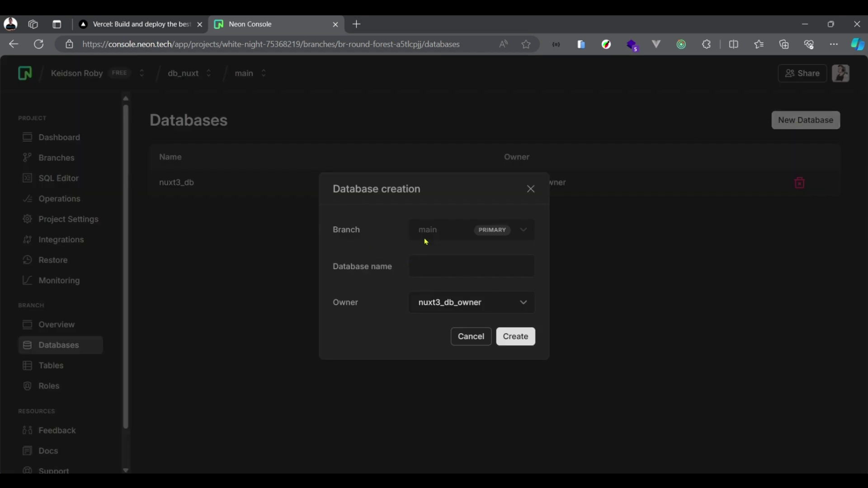
click(529, 190)
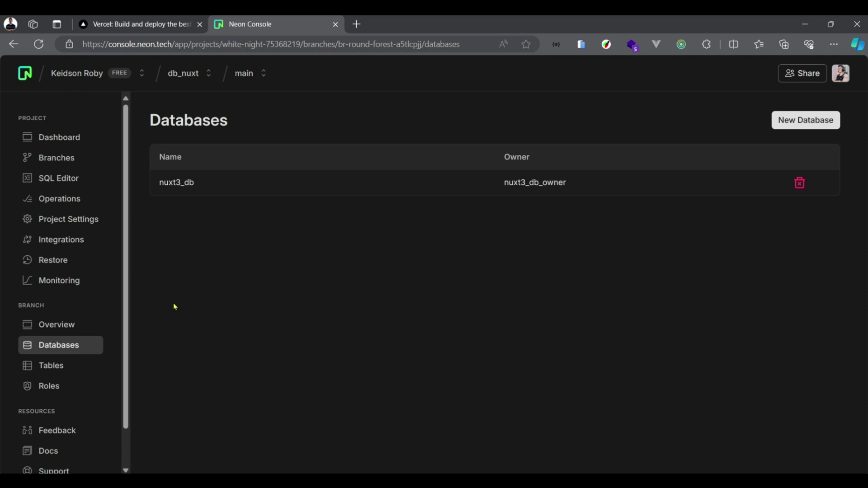
Step: Create a database named nuxt3_teste on the main branch with nuxt3_db_owner as owner
click(794, 126)
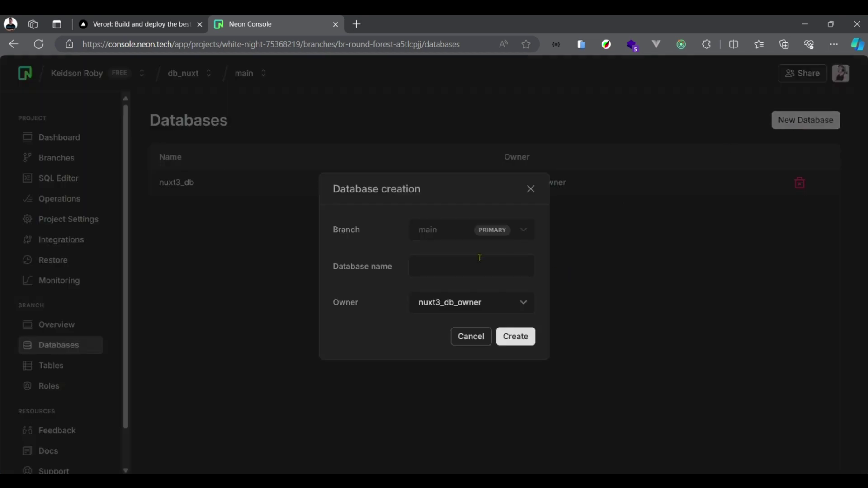
click(446, 274)
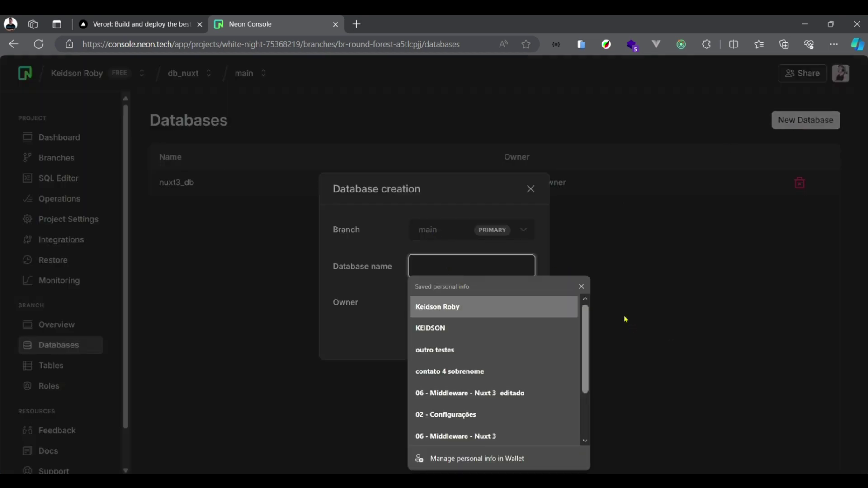
text(nuxt)
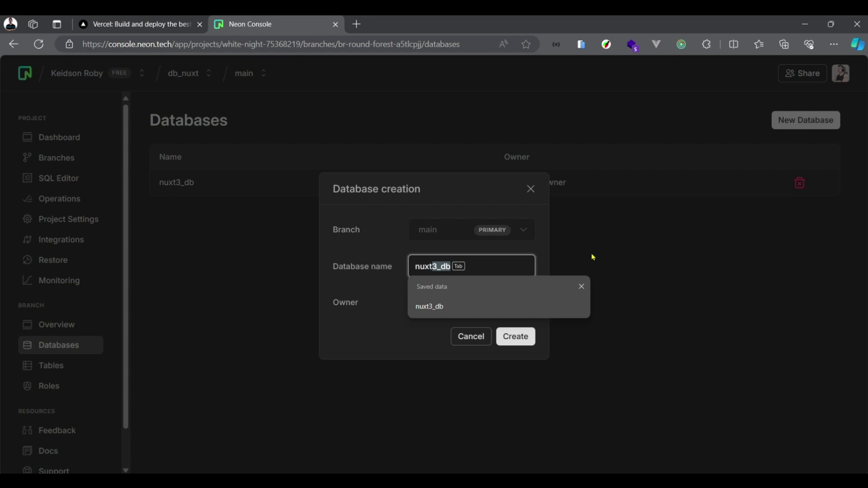
key(Tab)
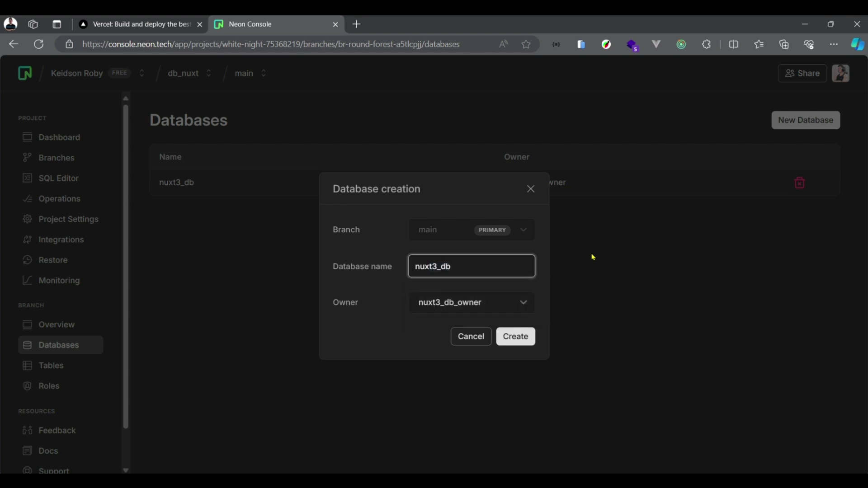
key(BackSpace)
key(BackSpace)
text(teste)
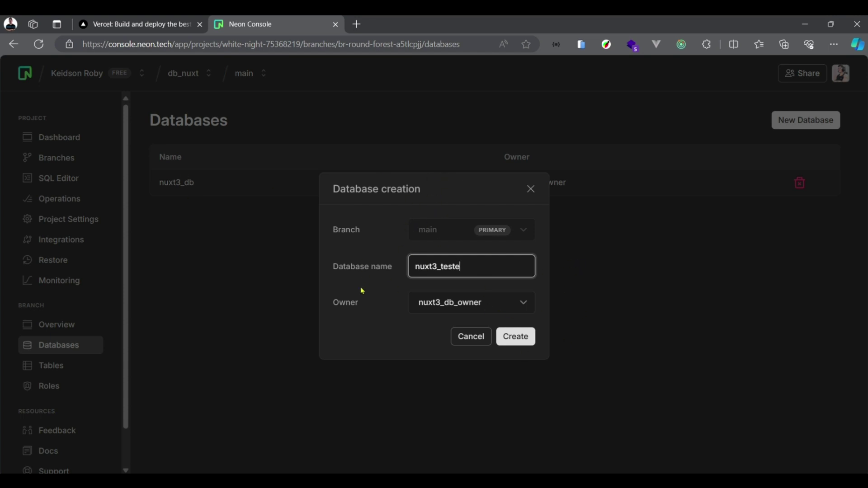
click(510, 340)
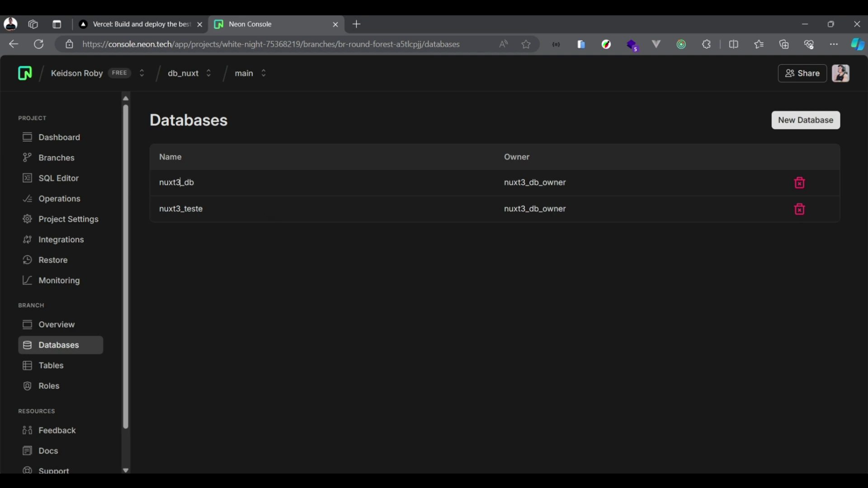
Step: Delete the nuxt3_teste database
click(801, 213)
click(577, 313)
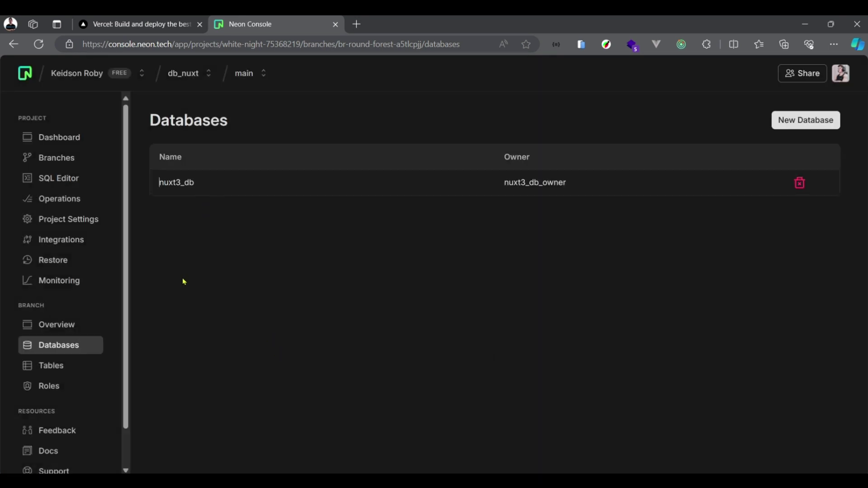
Step: Examine the create table statement for the videos table in the SQL Editor
click(62, 183)
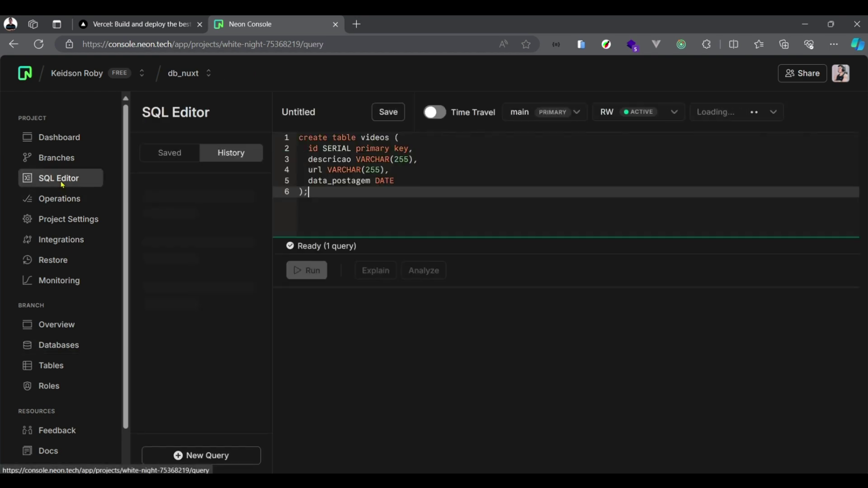
drag(311, 202, 299, 137)
click(388, 216)
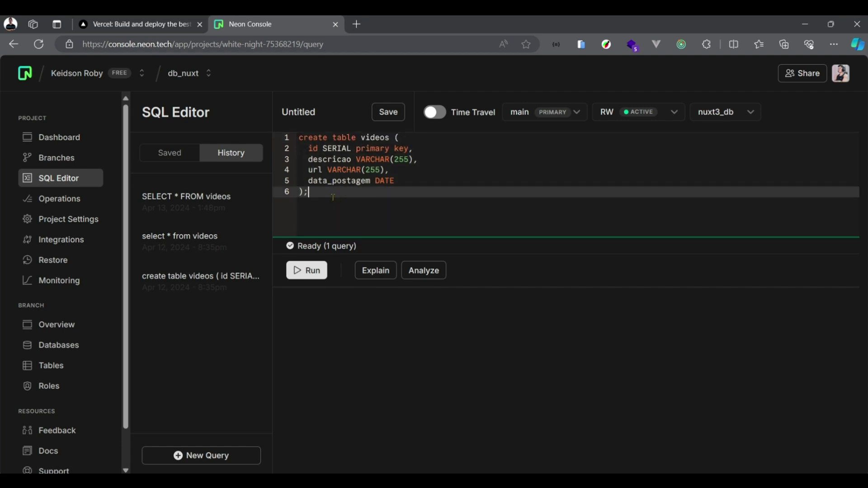
drag(333, 197, 300, 137)
click(433, 222)
drag(310, 189, 299, 138)
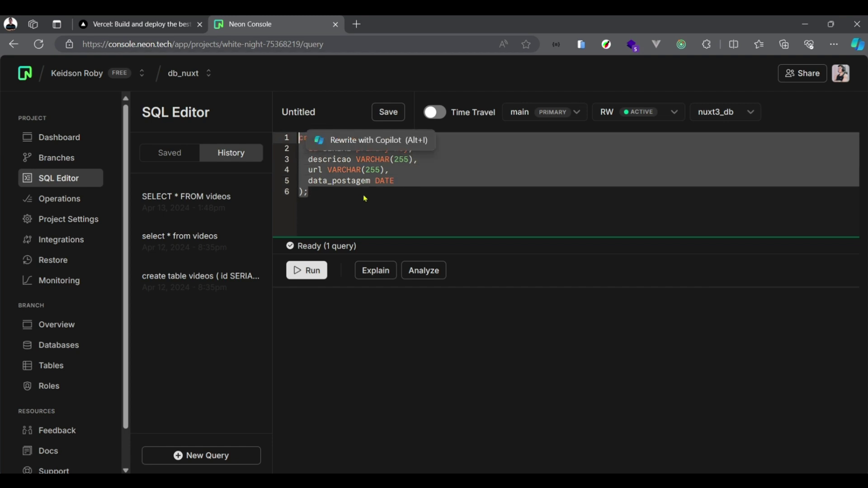
click(330, 217)
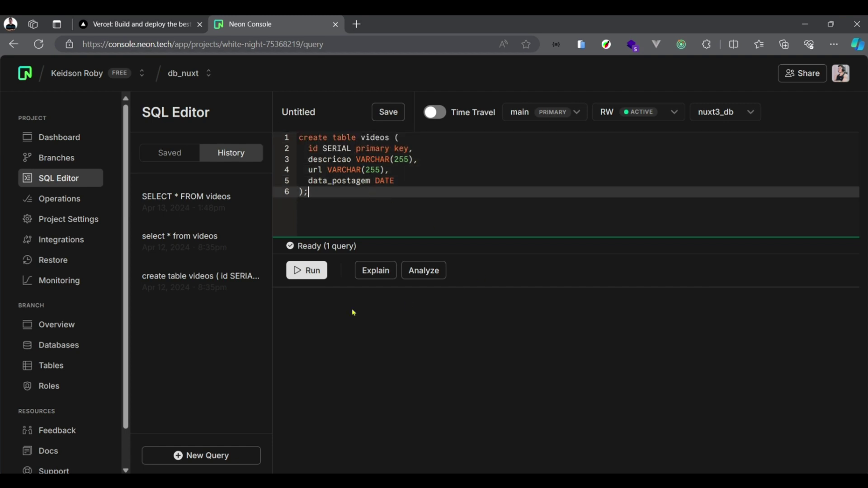
click(307, 271)
Step: View the rows of the videos table in the nuxt3_db database
click(52, 365)
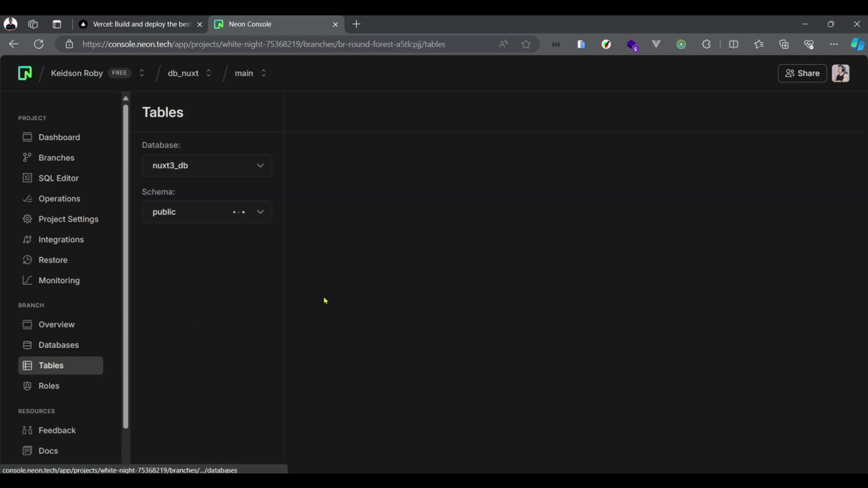
click(156, 276)
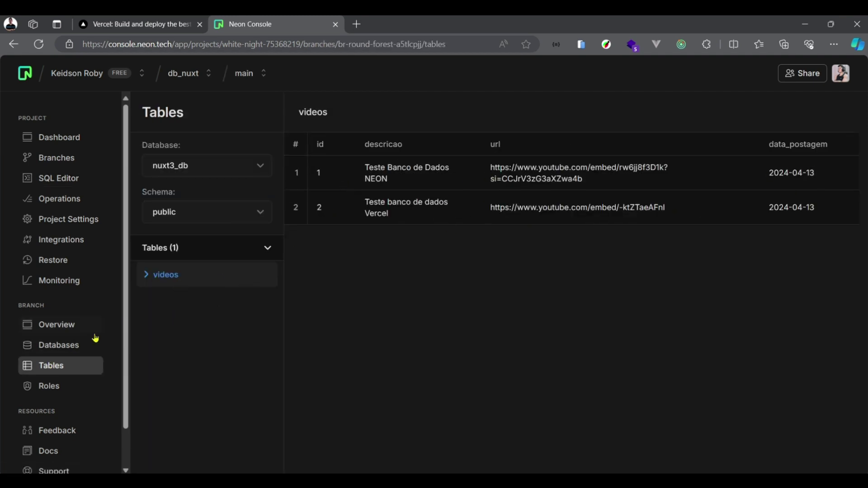
Step: Load the SELECT * FROM videos query from the SQL Editor history and run it on nuxt3_db
click(62, 177)
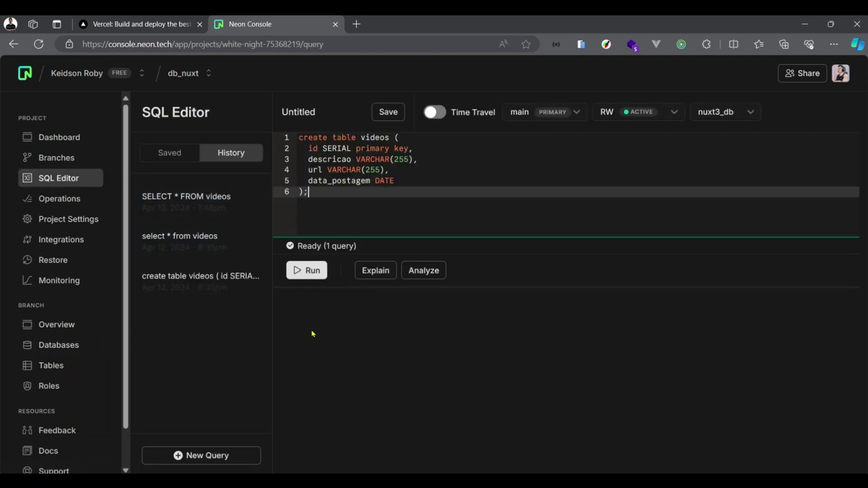
click(188, 197)
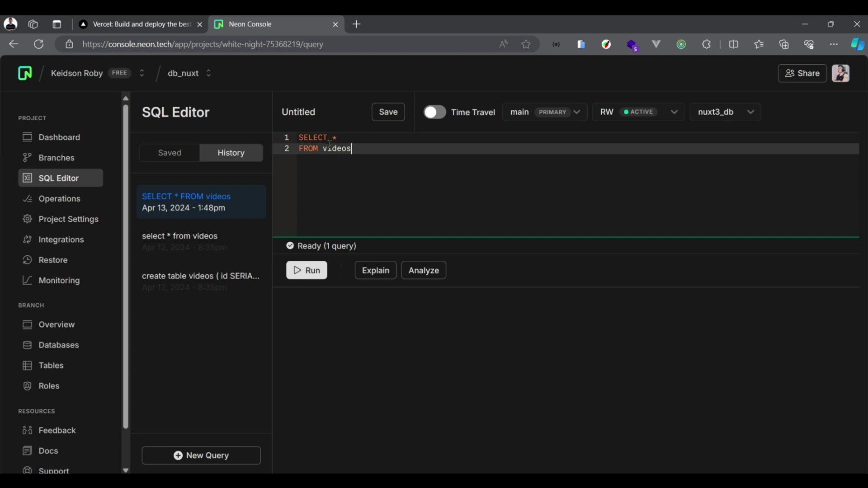
click(352, 135)
click(380, 170)
click(339, 137)
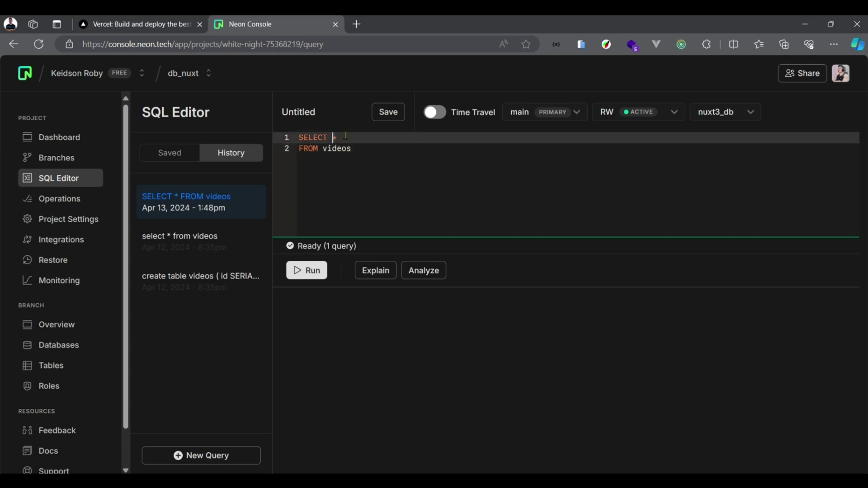
click(313, 148)
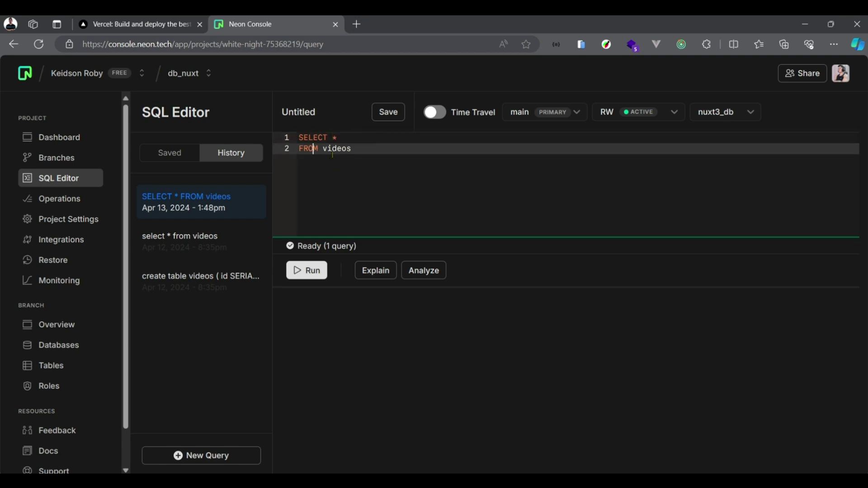
click(301, 270)
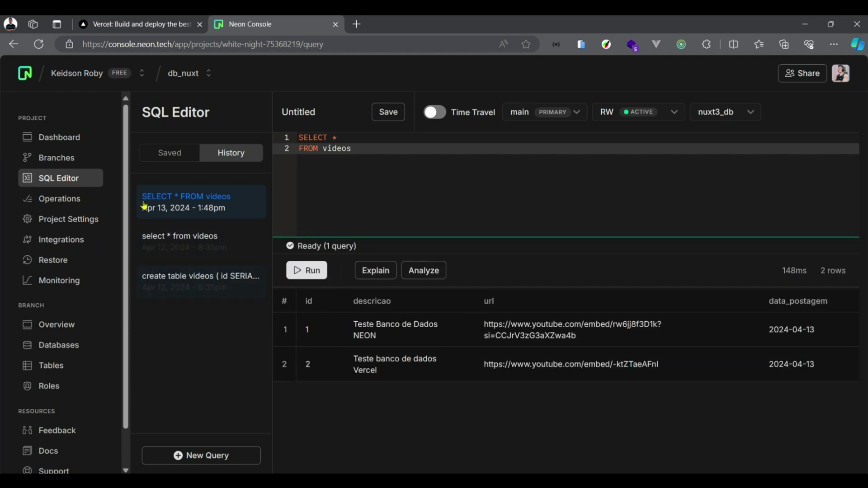
Step: Load the create table videos query from the SQL Editor history to review its columns
click(195, 252)
click(194, 275)
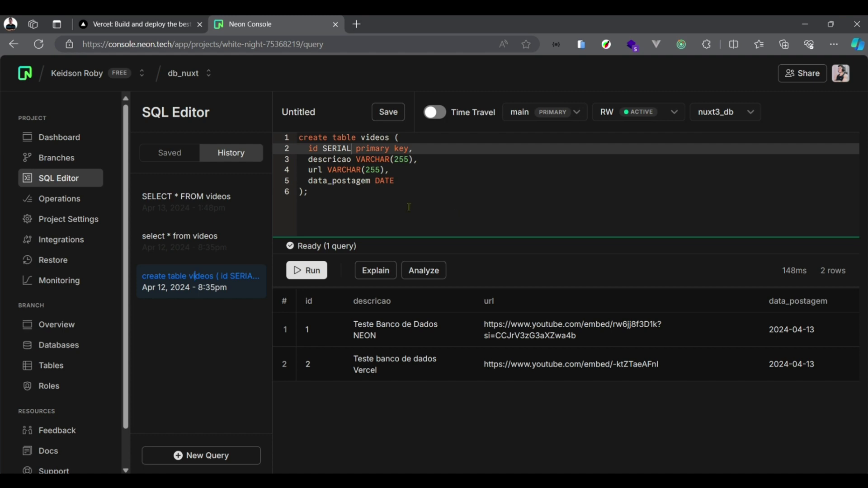
Step: Check the data in the videos table once more and return to the project dashboard
click(51, 365)
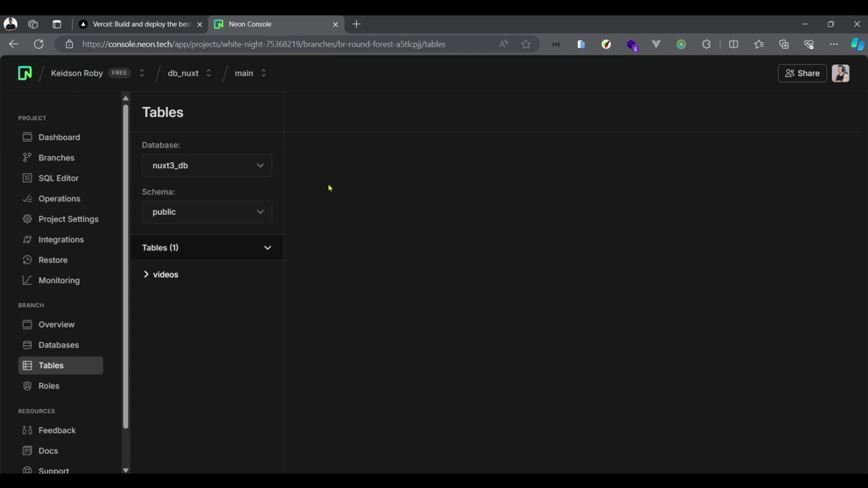
click(184, 275)
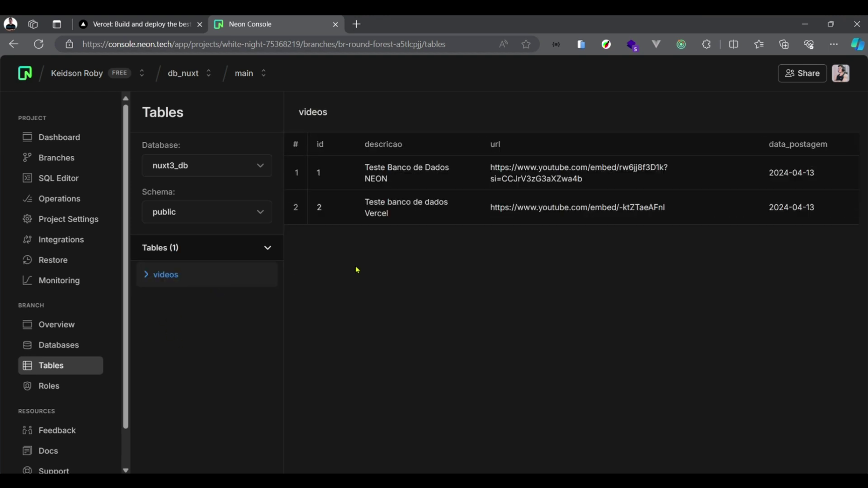
scroll(66, 348, down, 1)
scroll(101, 418, up, 1)
click(79, 141)
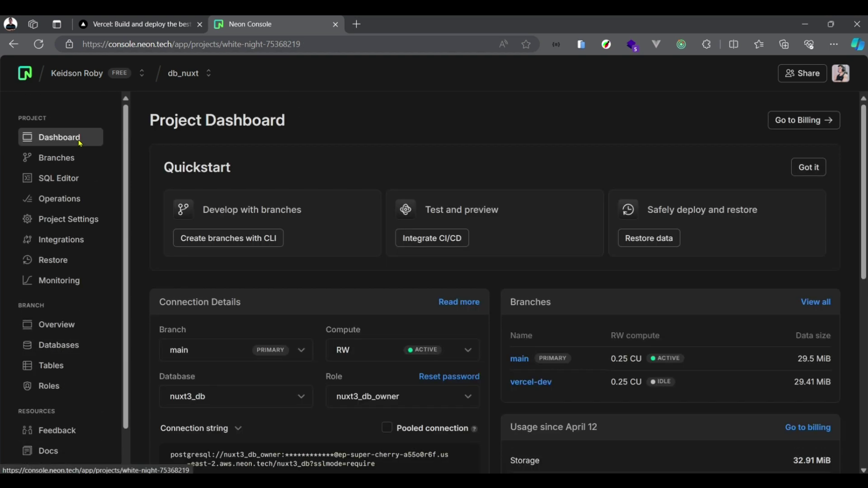
Step: Examine the connection string of the nuxt3_db database in the project's Connection Details
scroll(174, 235, down, 3)
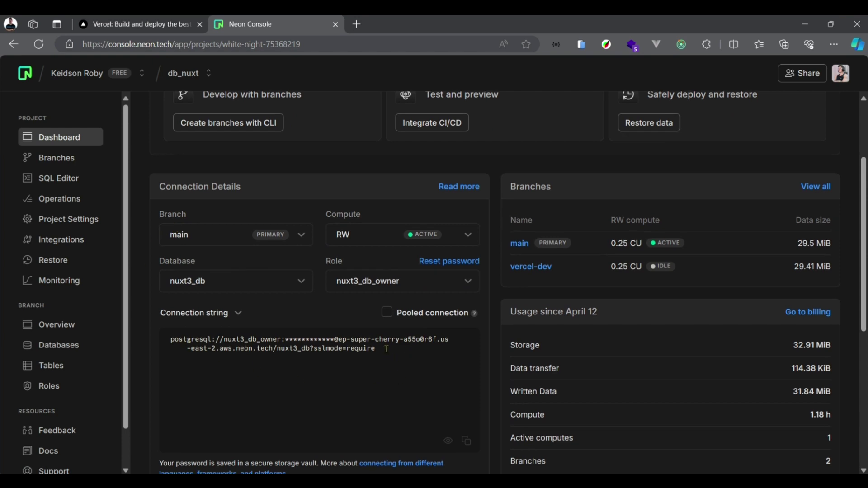
drag(387, 349, 170, 340)
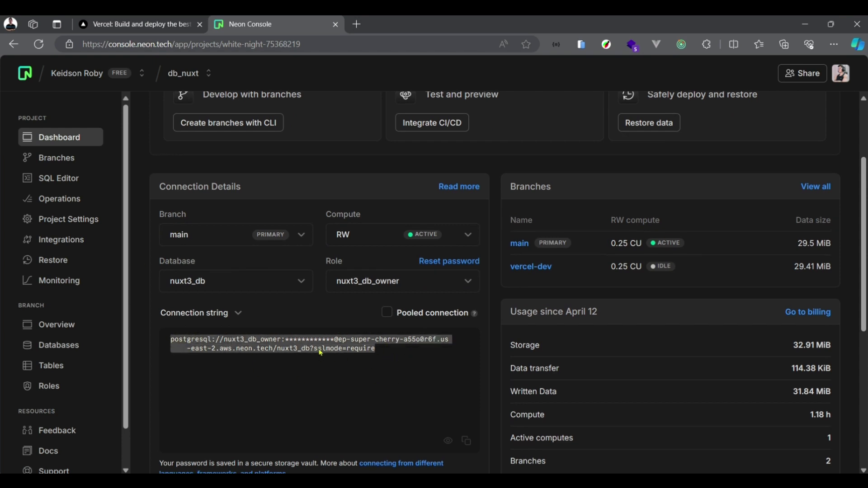
click(382, 344)
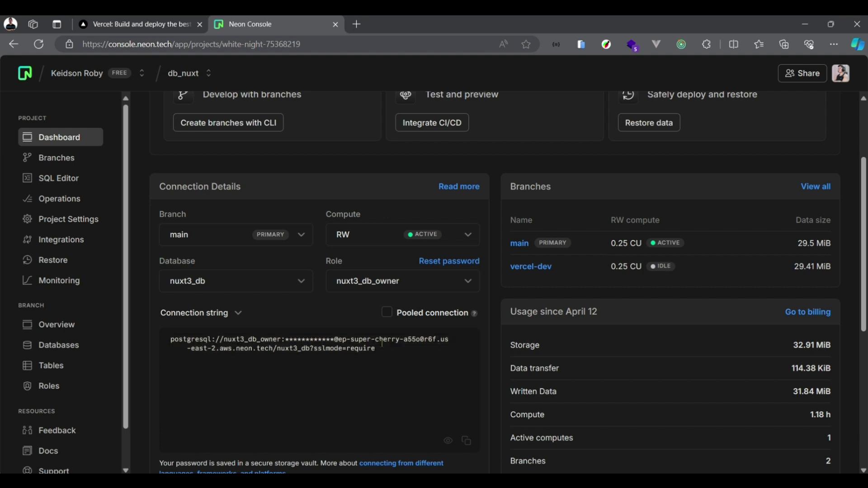
drag(380, 348, 167, 346)
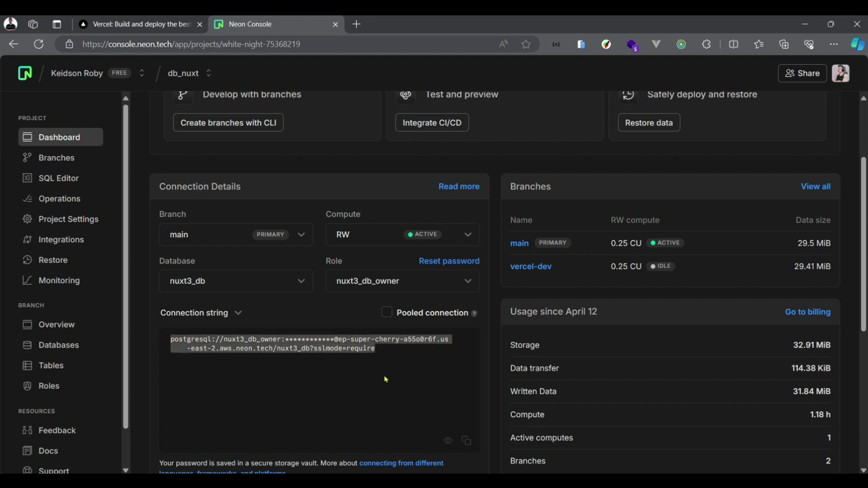
scroll(386, 379, down, 1)
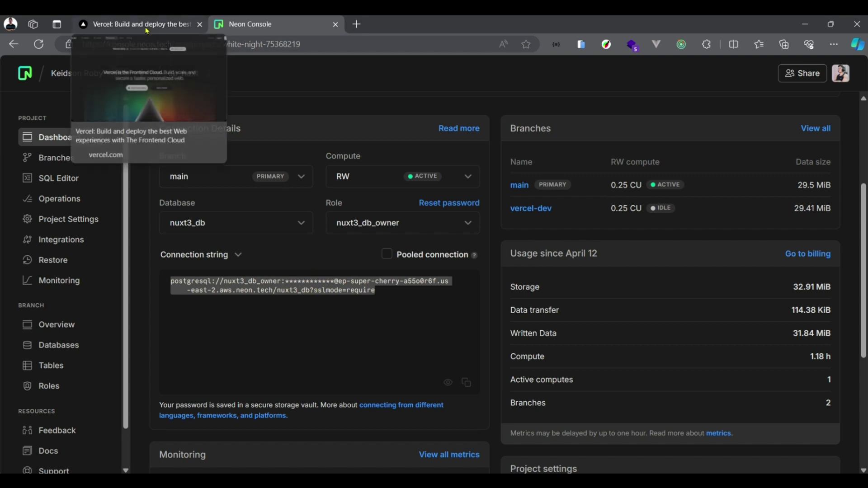
Step: Open GitHub in a new browser tab and go to the nuxt3 repository in the account's repository list
click(358, 28)
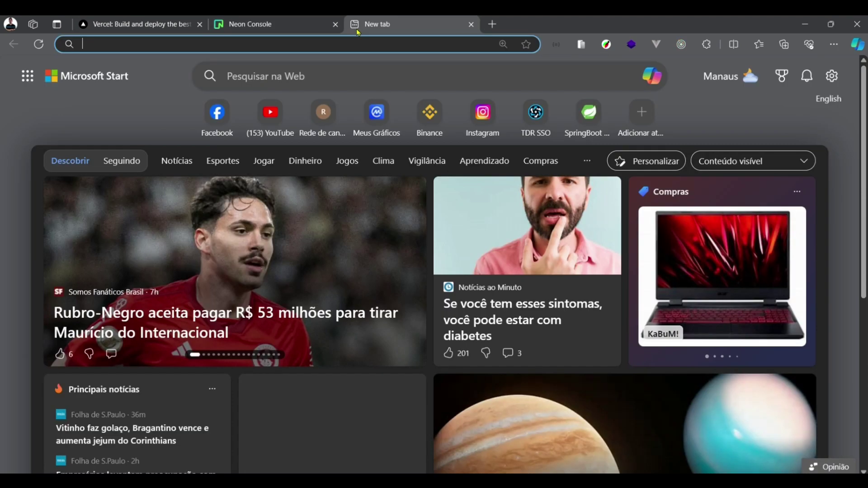
text(github)
key(Return)
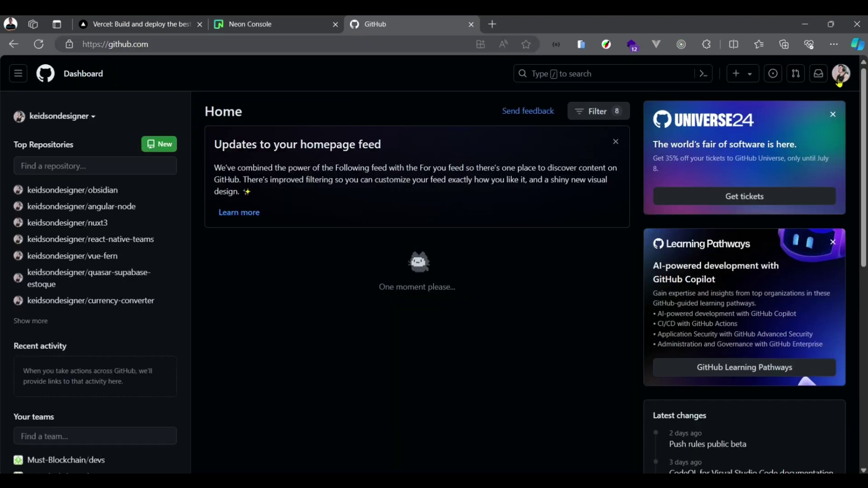
click(840, 83)
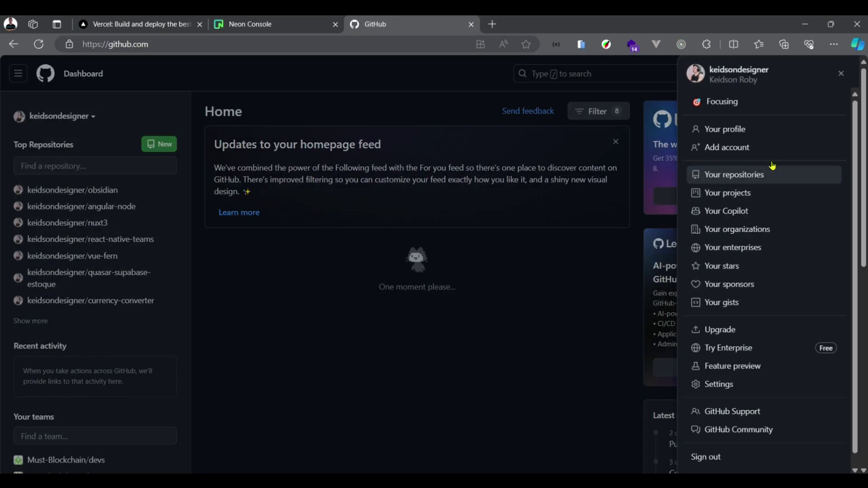
click(742, 129)
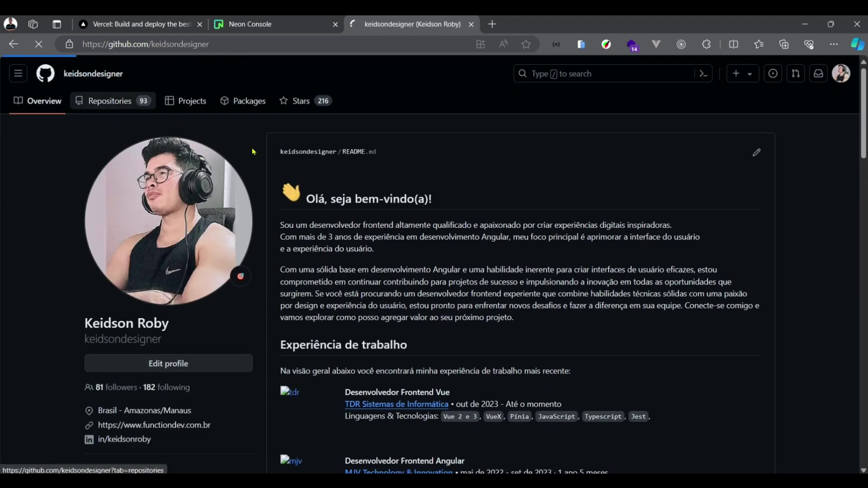
scroll(345, 237, down, 2)
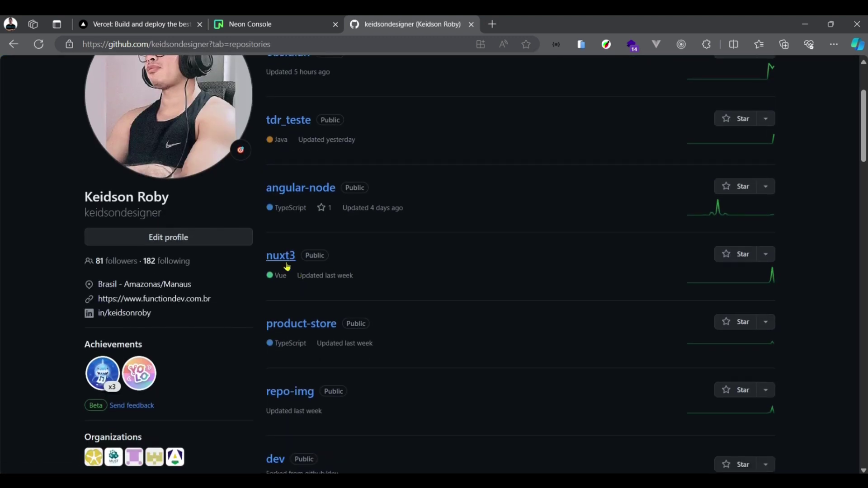
click(280, 256)
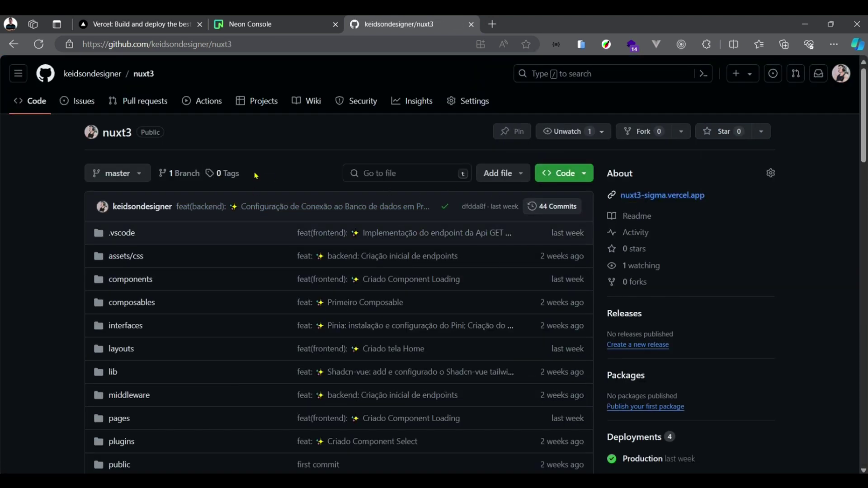
Step: Revisit the Neon connection string and the nuxt3 GitHub repository as the two parts needed for deployment
click(266, 27)
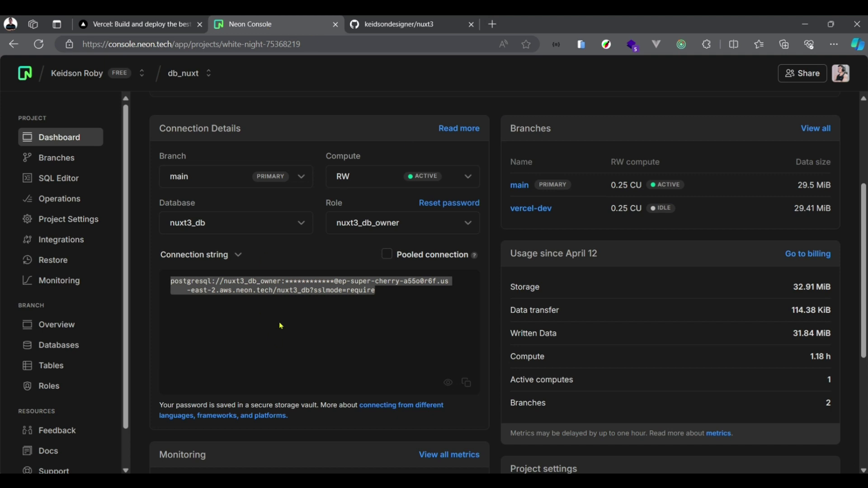
drag(373, 288, 177, 279)
click(412, 27)
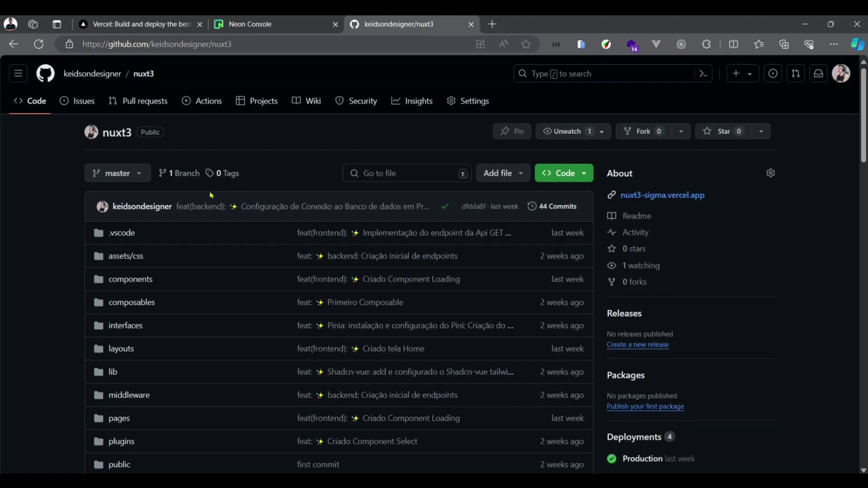
click(270, 32)
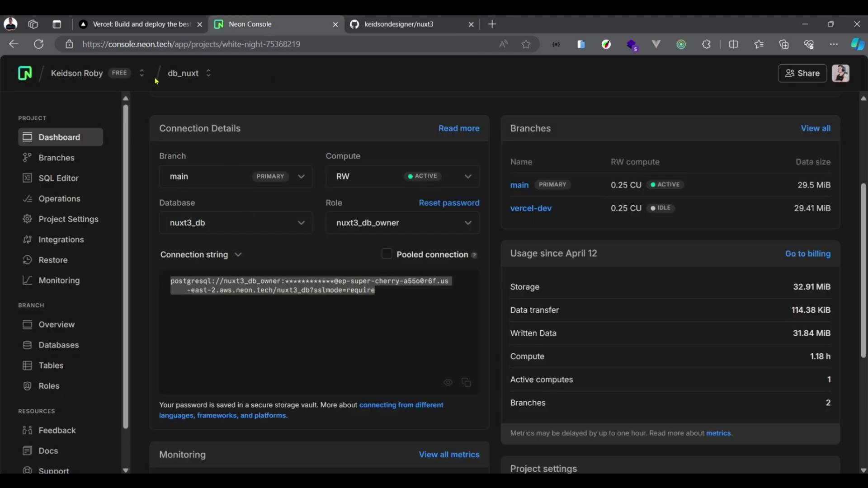
Step: Switch to the Vercel site and log in with the GitHub account
click(140, 29)
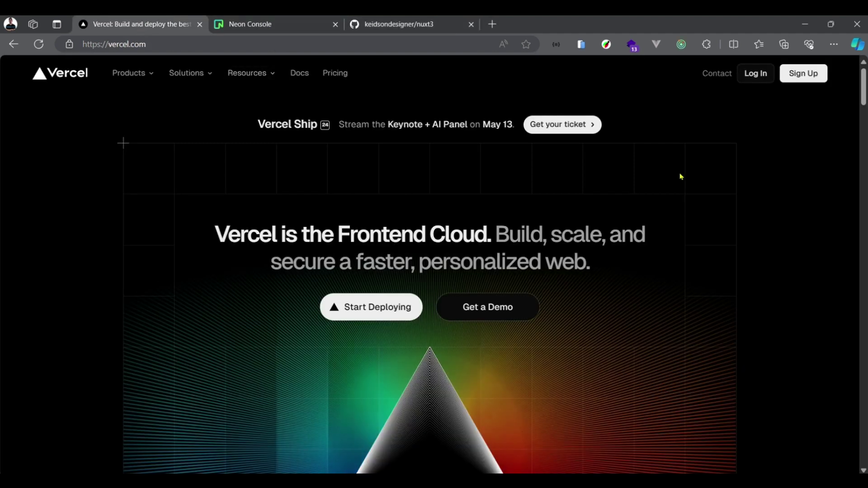
click(751, 78)
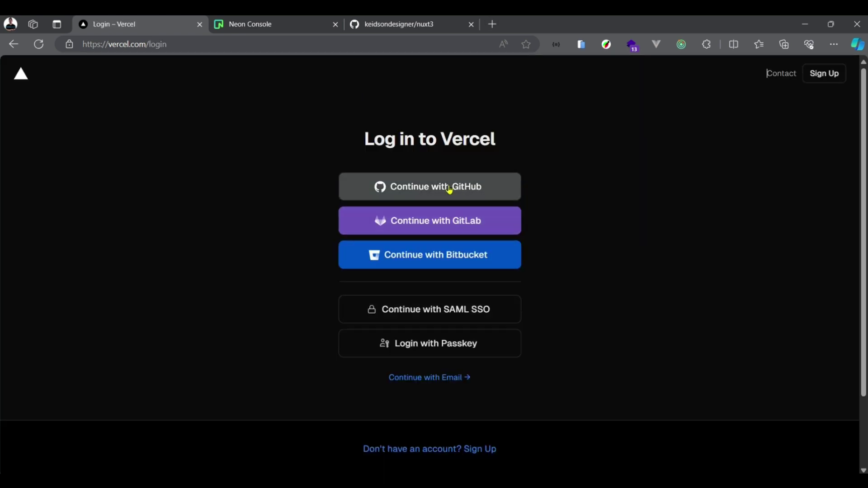
click(422, 188)
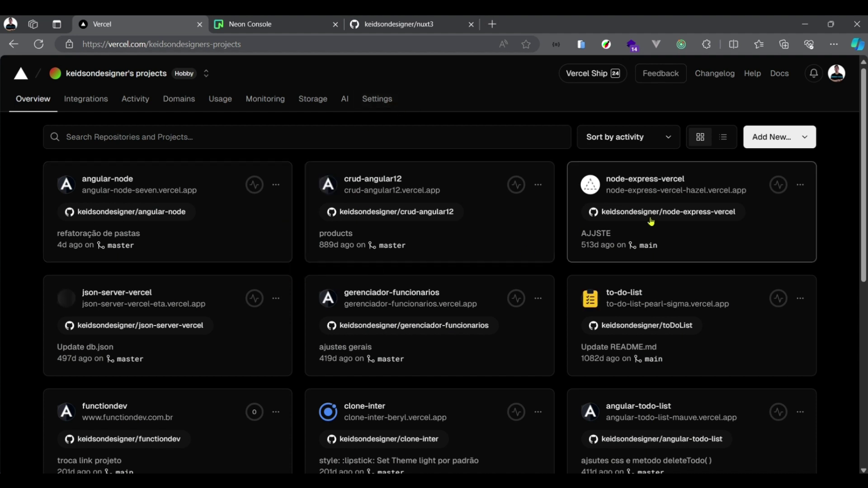
Step: Start a new Vercel project by importing the nuxt3 Git repository
click(794, 142)
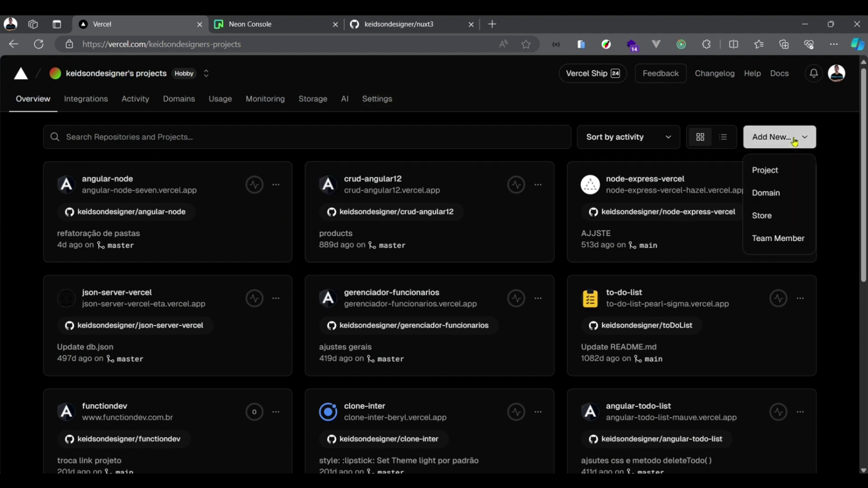
click(769, 172)
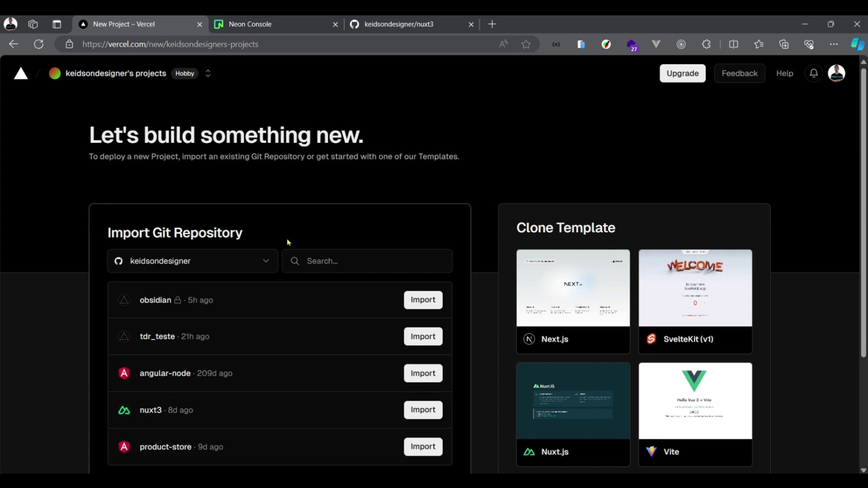
drag(220, 415, 134, 415)
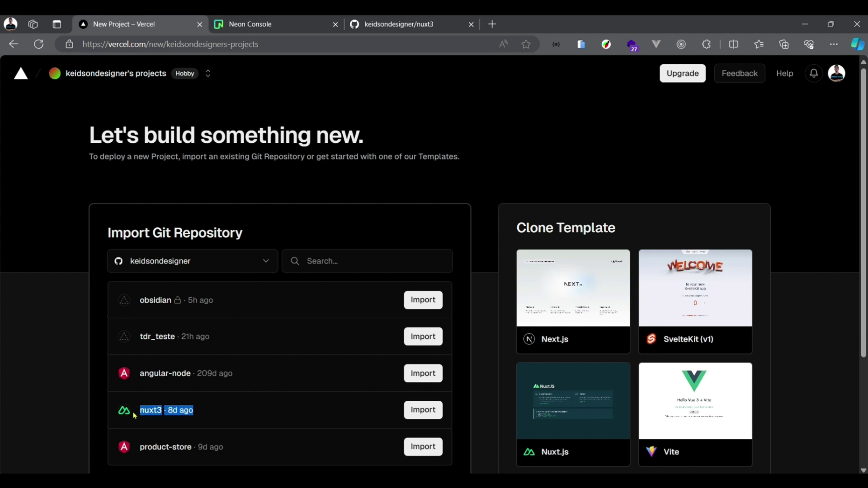
drag(230, 407, 135, 415)
click(422, 410)
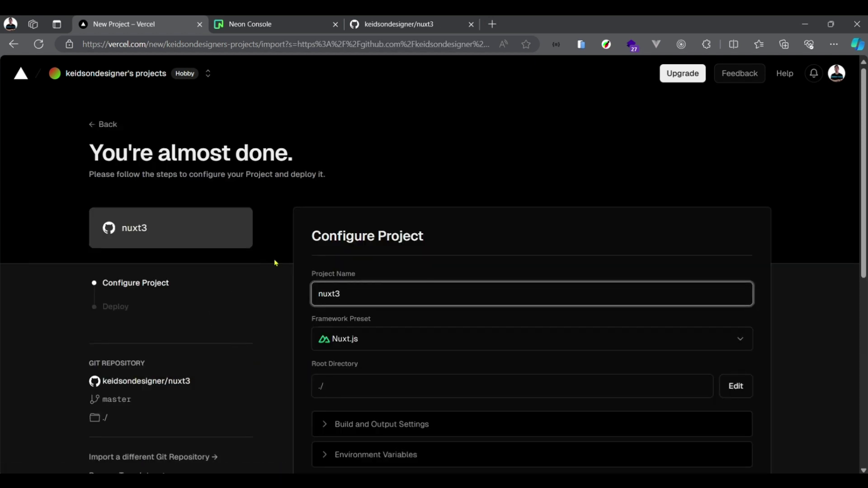
Step: Expand the Build and Output Settings in the nuxt3 project configuration
scroll(279, 256, down, 4)
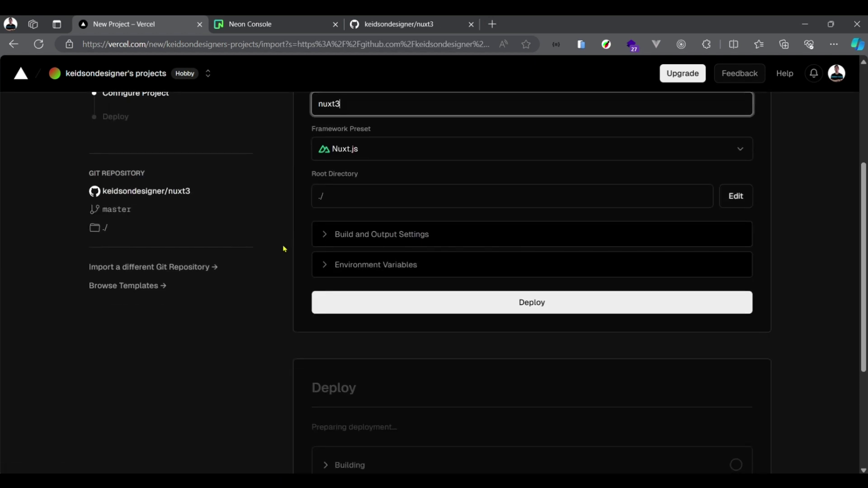
click(362, 241)
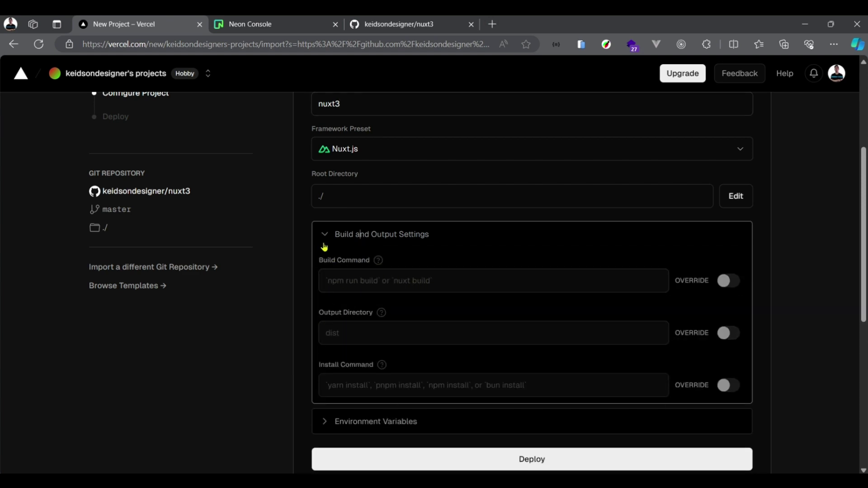
click(422, 348)
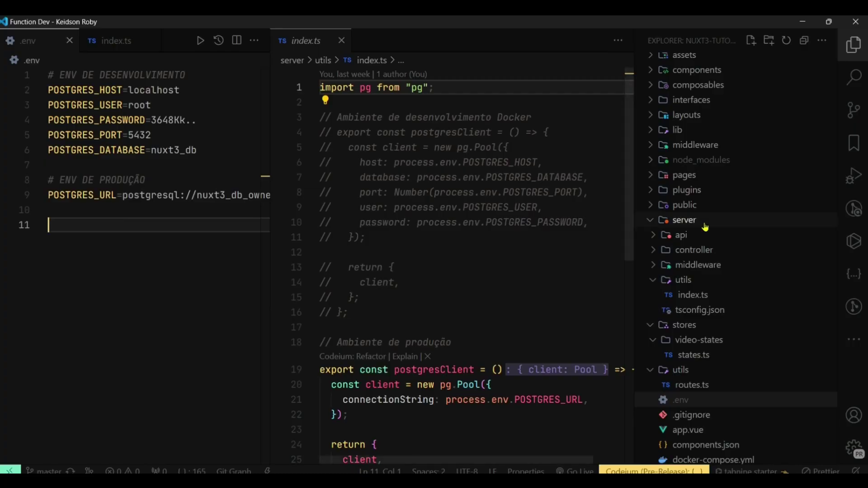
Step: Switch to Visual Studio Code, review the scripts in package.json, and return to the browser
scroll(705, 226, down, 3)
click(682, 398)
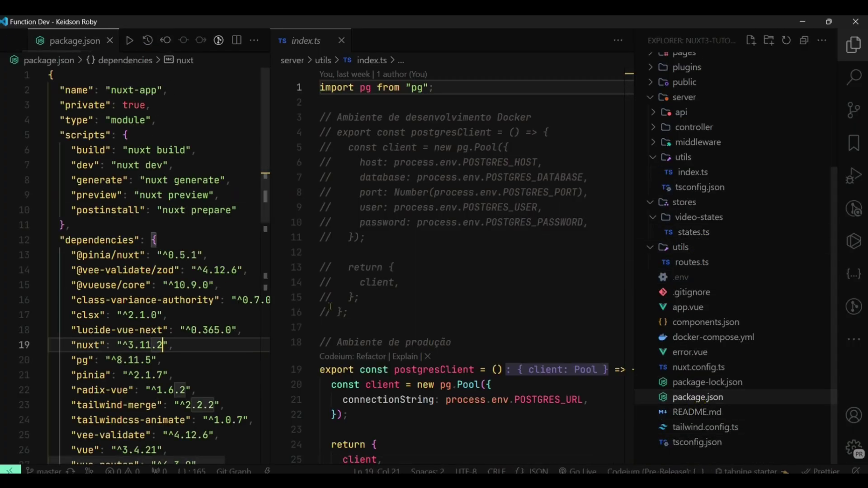
scroll(130, 298, down, 4)
scroll(130, 299, up, 4)
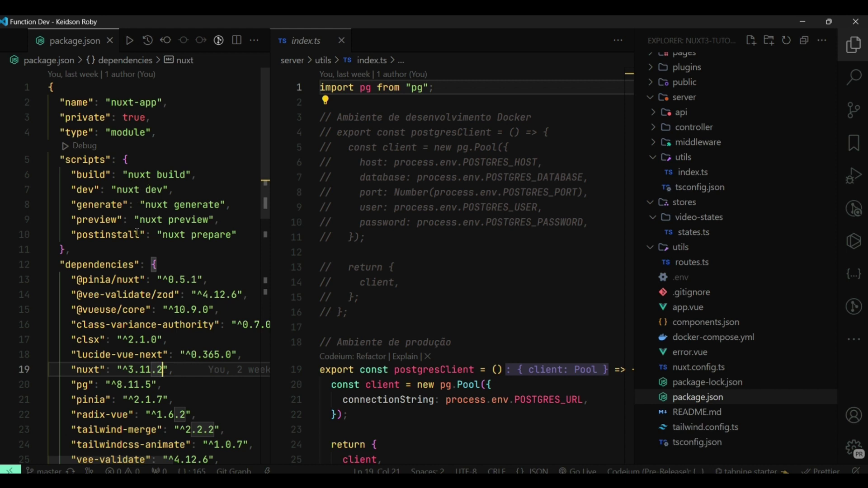
mouse_move(109, 235)
click(109, 41)
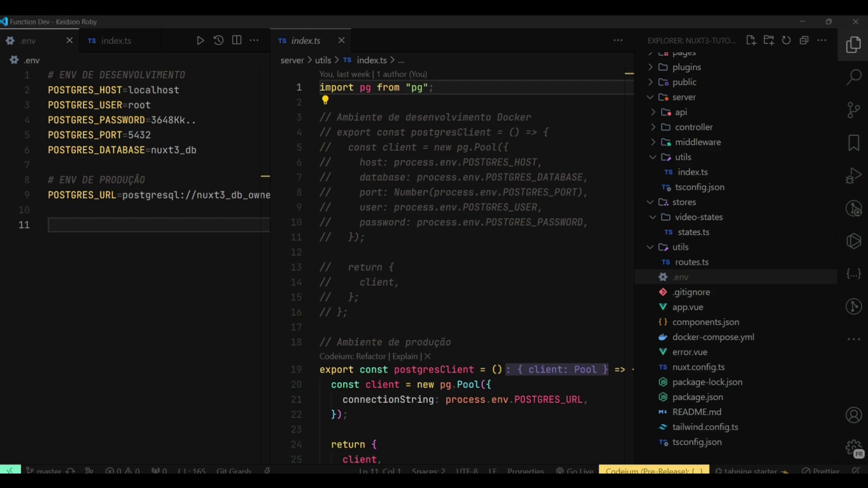
key(alt+Tab)
Step: Review the default build command, output directory and install command in the nuxt3 project's Build and Output Settings
scroll(360, 235, up, 5)
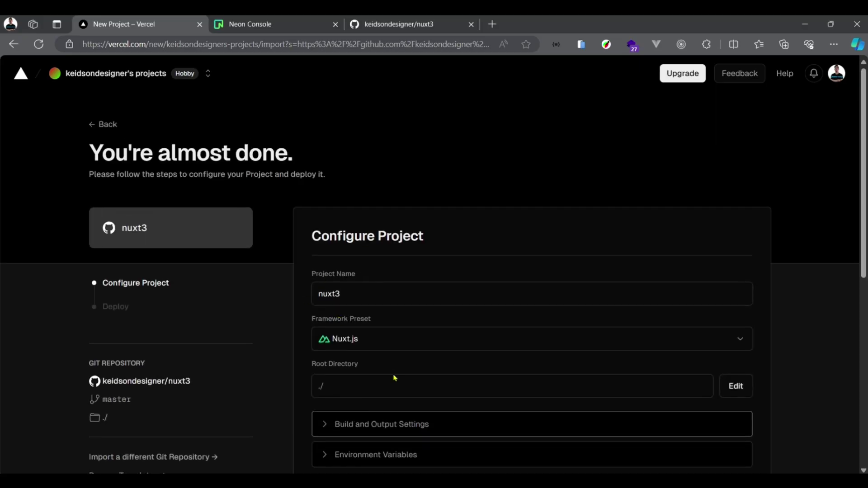
scroll(394, 378, down, 3)
click(357, 300)
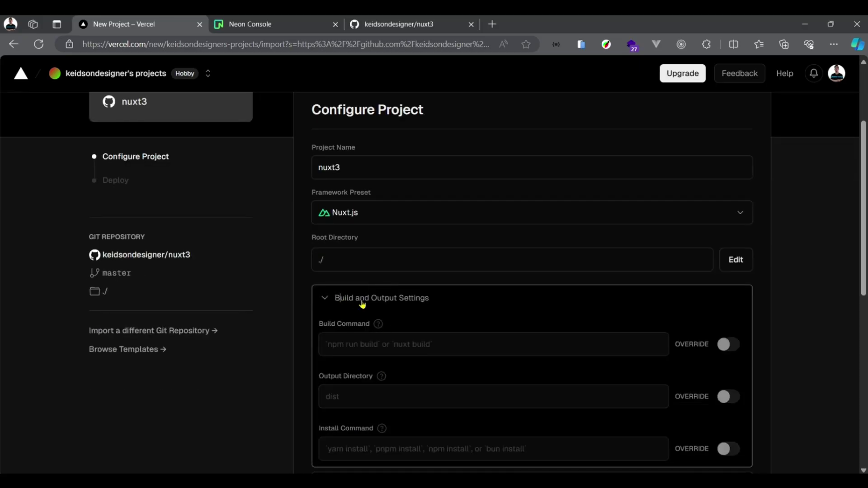
click(350, 343)
scroll(419, 336, down, 3)
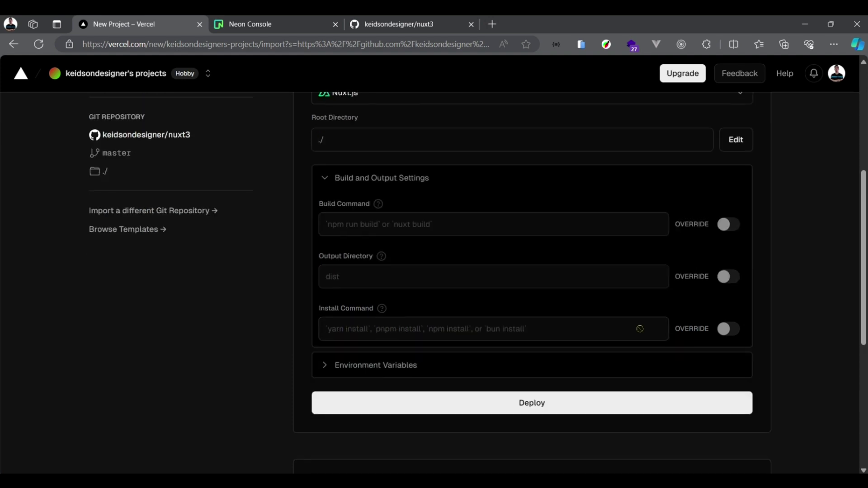
Step: Try overriding the Build Command by adding yarn before nuxt build, and restore the default build settings
click(721, 222)
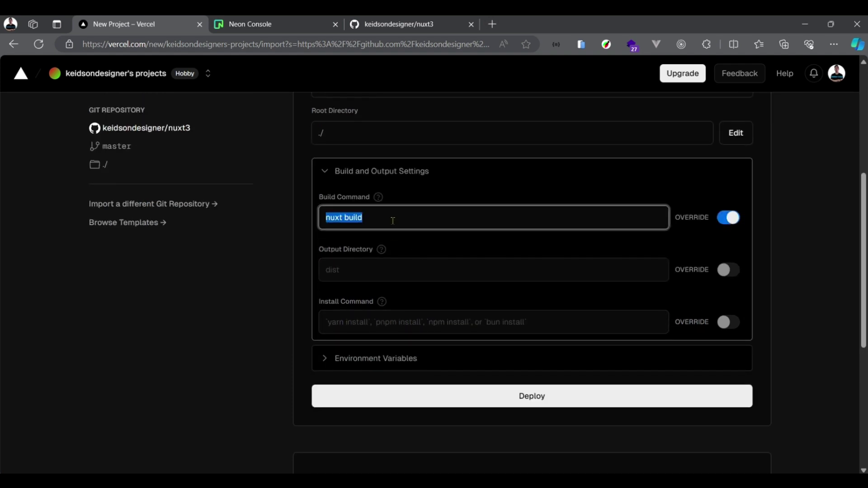
key(Home)
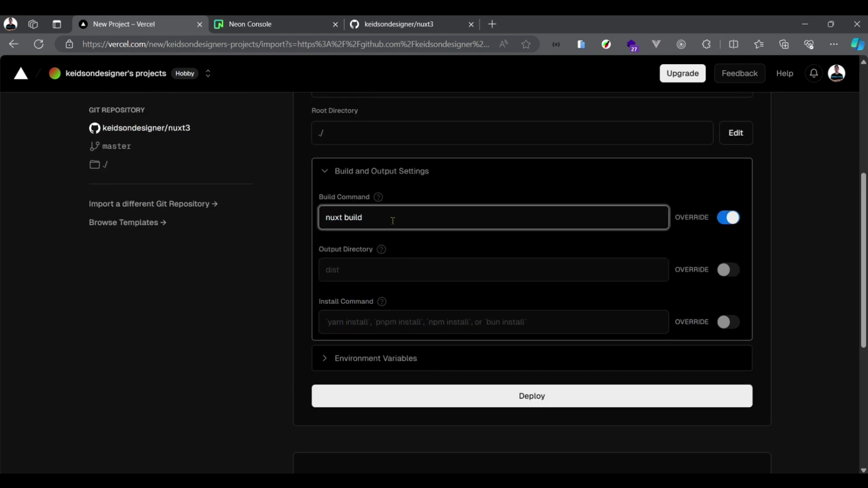
text(yarn)
key(shift+Home)
key(BackSpace)
key(ctrl+a)
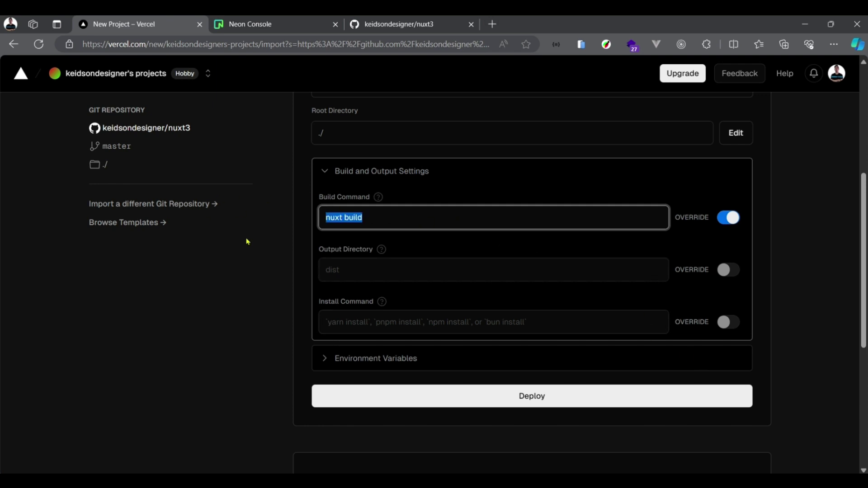
key(BackSpace)
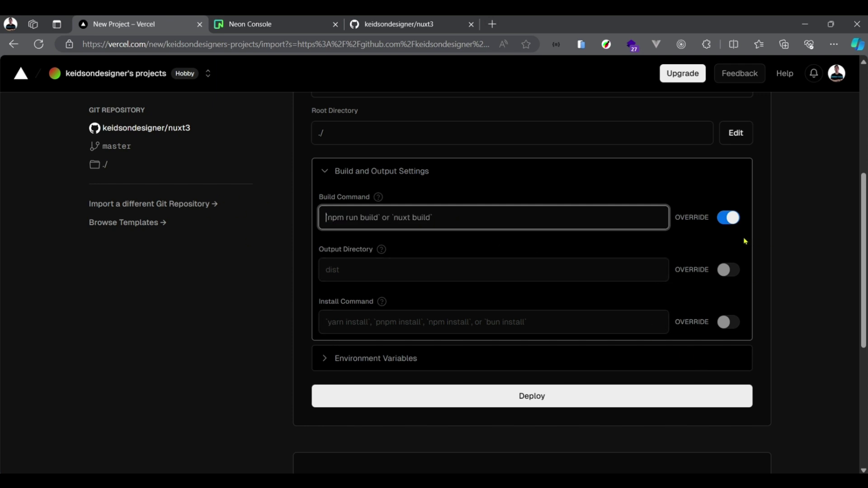
click(729, 219)
click(353, 177)
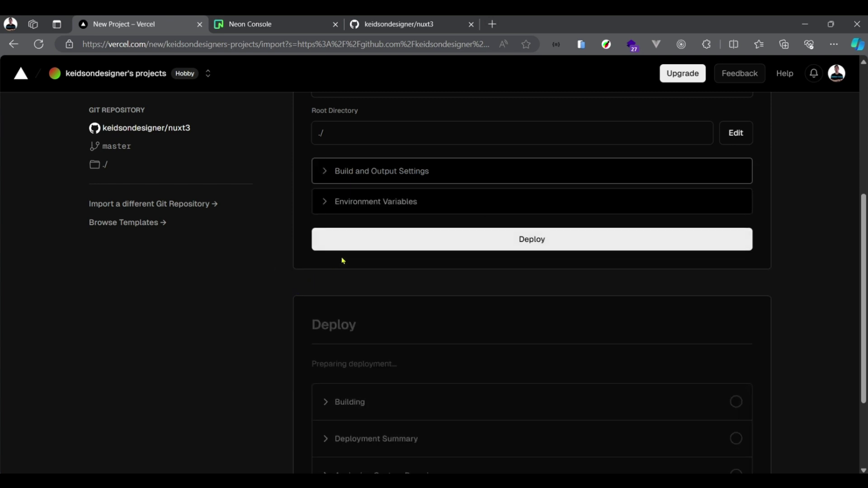
Step: Expand the Environment Variables section of the nuxt3 project configuration, and switch to the connection details in the Neon console
click(321, 211)
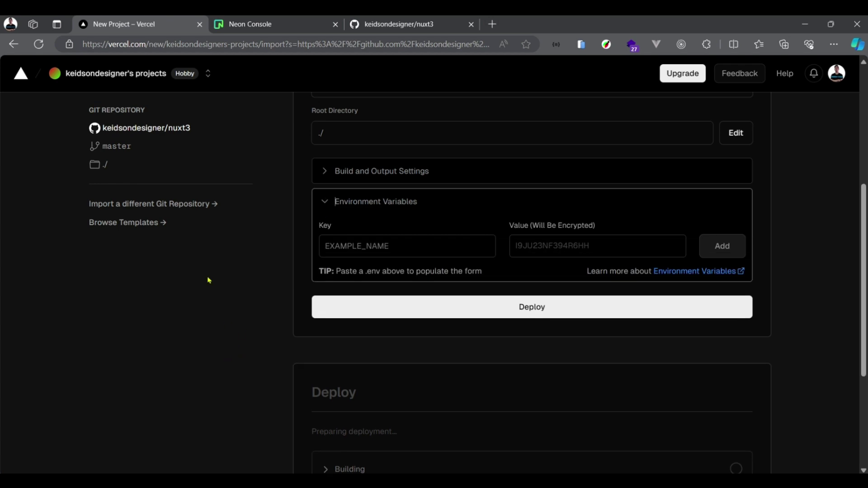
click(251, 30)
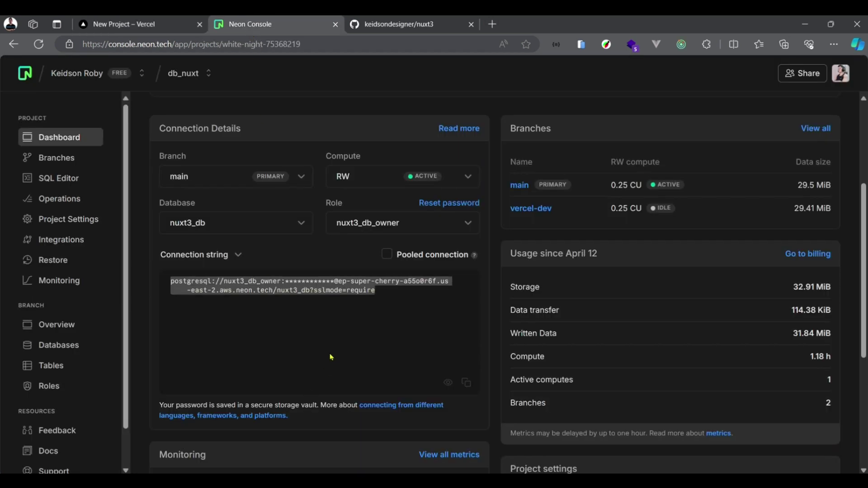
click(381, 288)
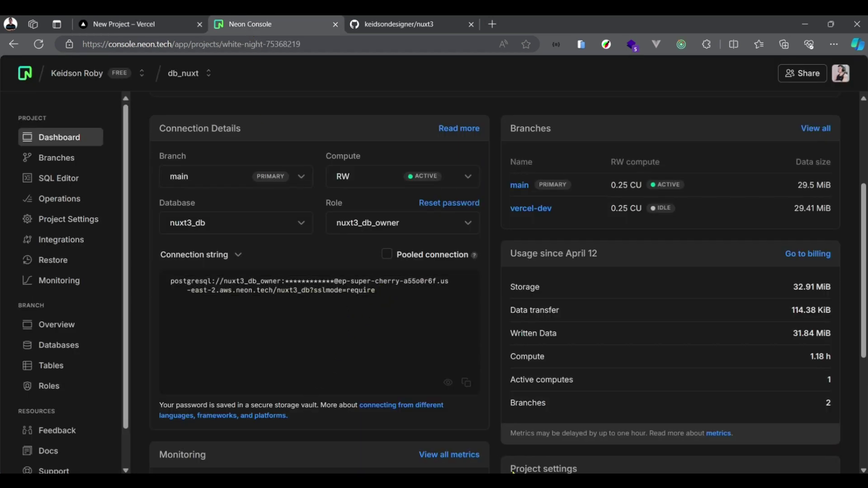
Step: Switch to Visual Studio Code, widen the .env editor pane, and highlight the POSTGRES_URL key in the production section
key(alt+Tab)
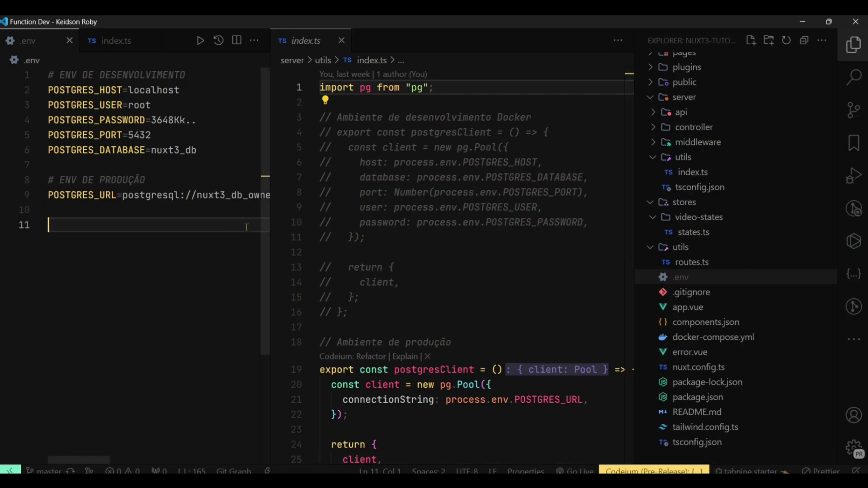
drag(269, 240, 298, 240)
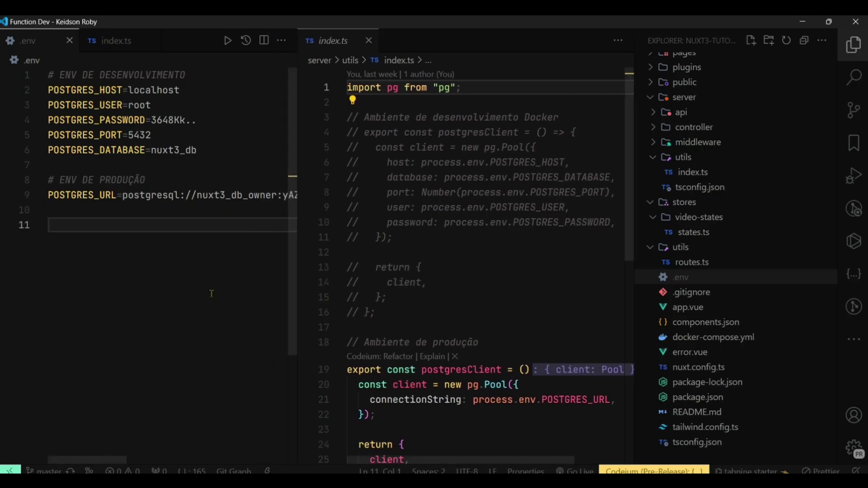
double_click(116, 196)
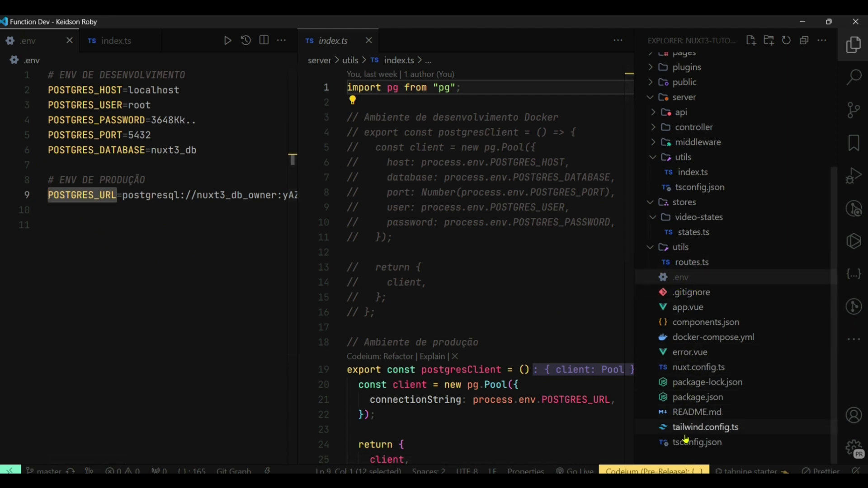
click(90, 226)
drag(119, 195, 38, 200)
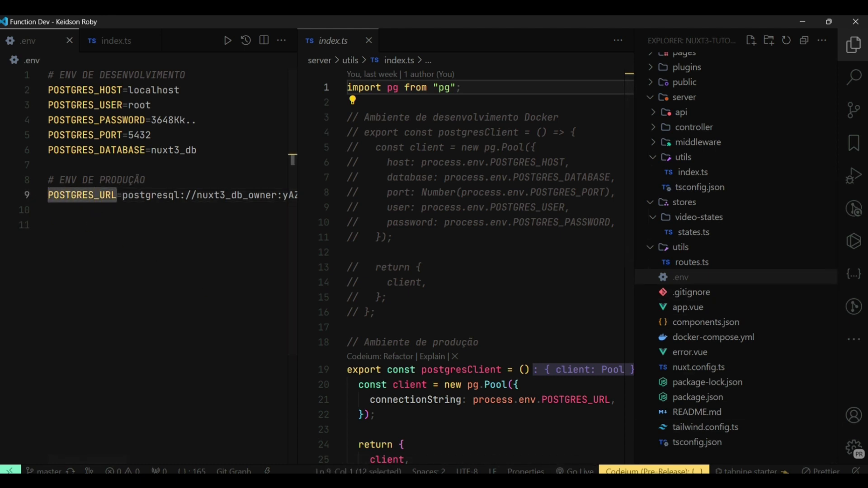
Step: Highlight the connection string in the Neon console and compare it with the POSTGRES_URL value in the .env file
key(alt+Tab)
drag(385, 290, 165, 281)
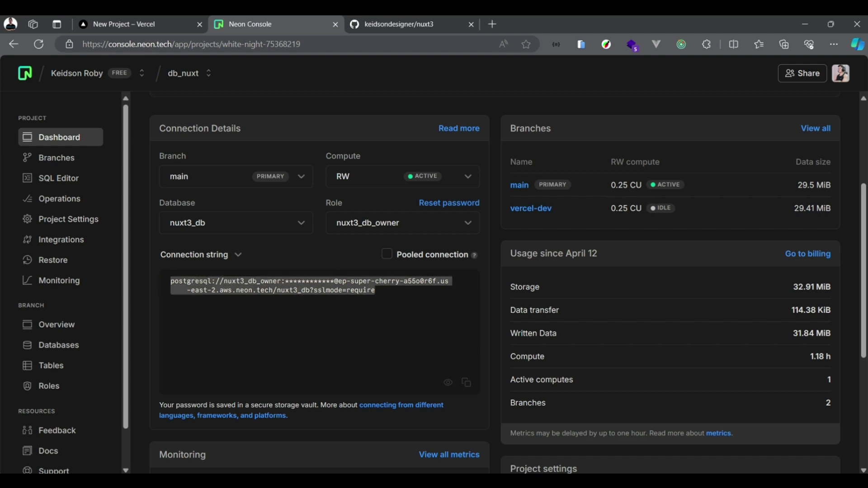
key(alt+Tab)
key(Right)
key(Right)
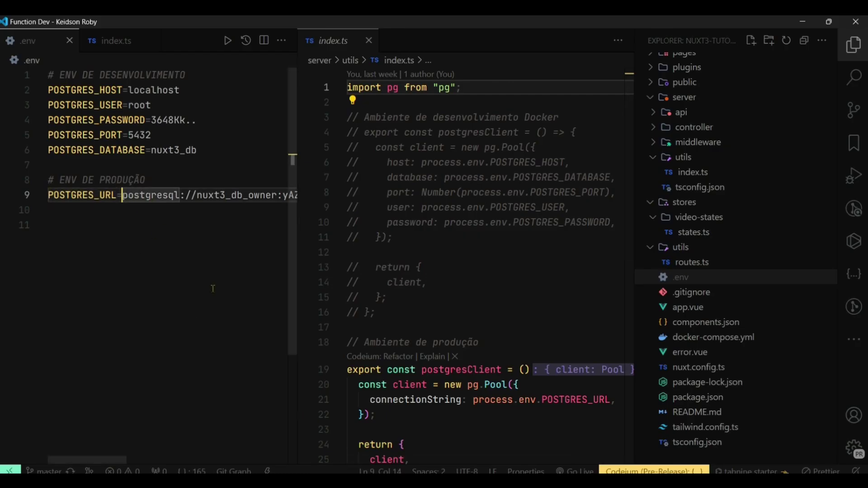
click(136, 234)
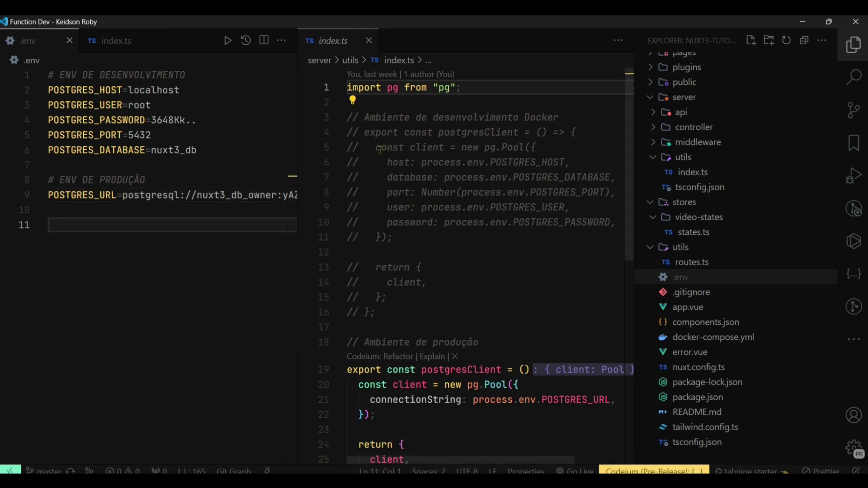
Step: Review the development and production postgresClient code in index.ts, and locate the server/utils folder in the project tree
scroll(447, 226, down, 3)
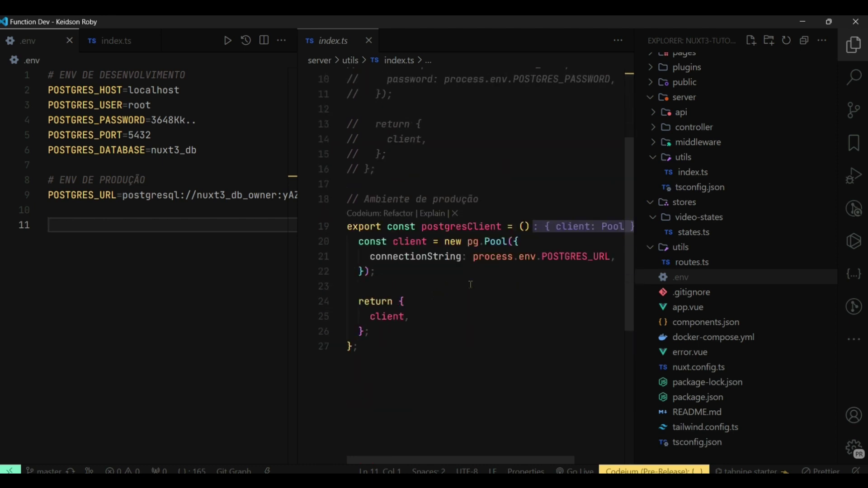
scroll(449, 291, up, 3)
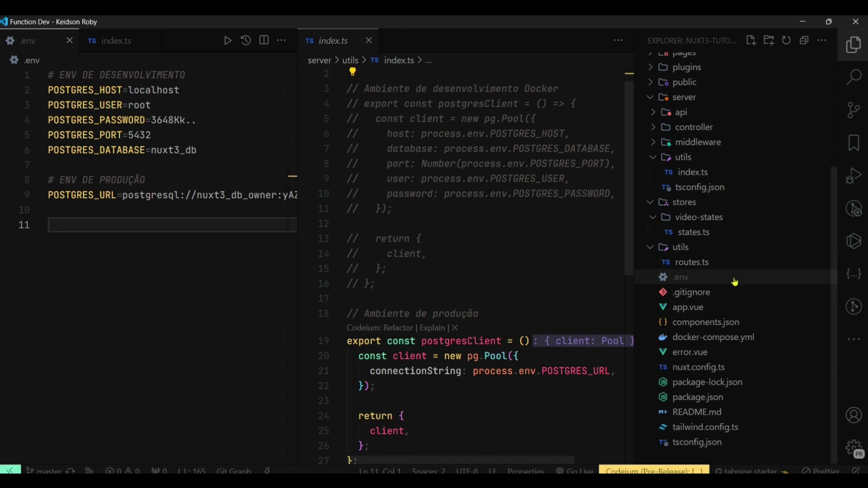
scroll(736, 281, up, 3)
scroll(736, 281, up, 2)
scroll(690, 289, down, 3)
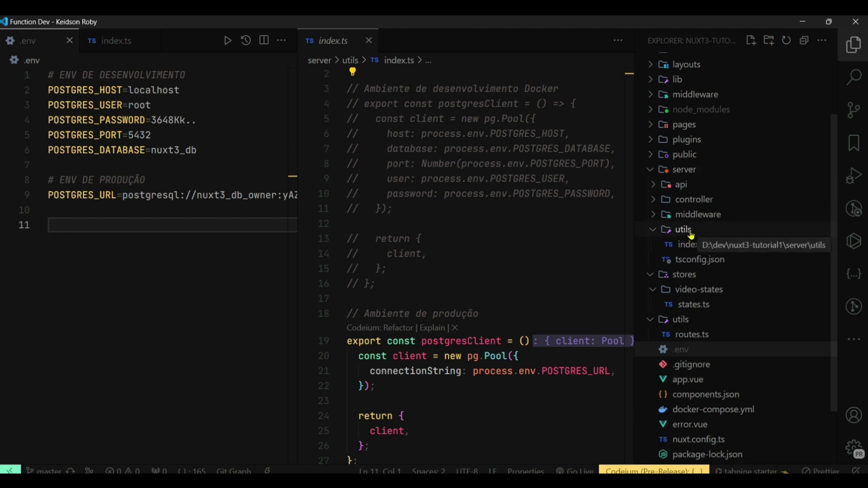
Step: Open index.ts from server/utils, close its duplicate beside .env, and review the production postgresClient code in the remaining copy
click(695, 248)
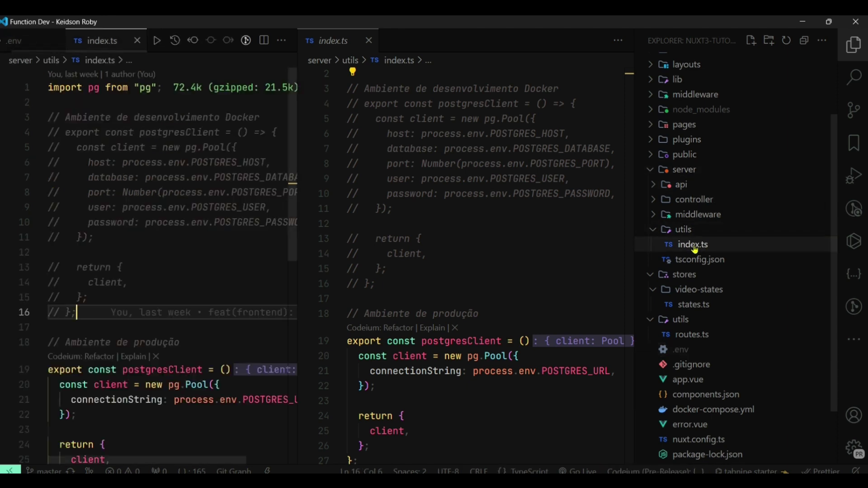
middle_click(143, 51)
scroll(435, 279, down, 3)
scroll(436, 279, up, 3)
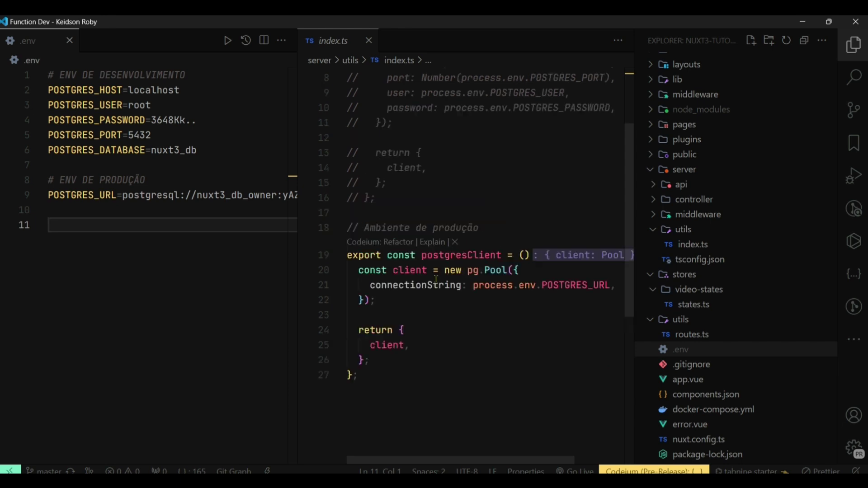